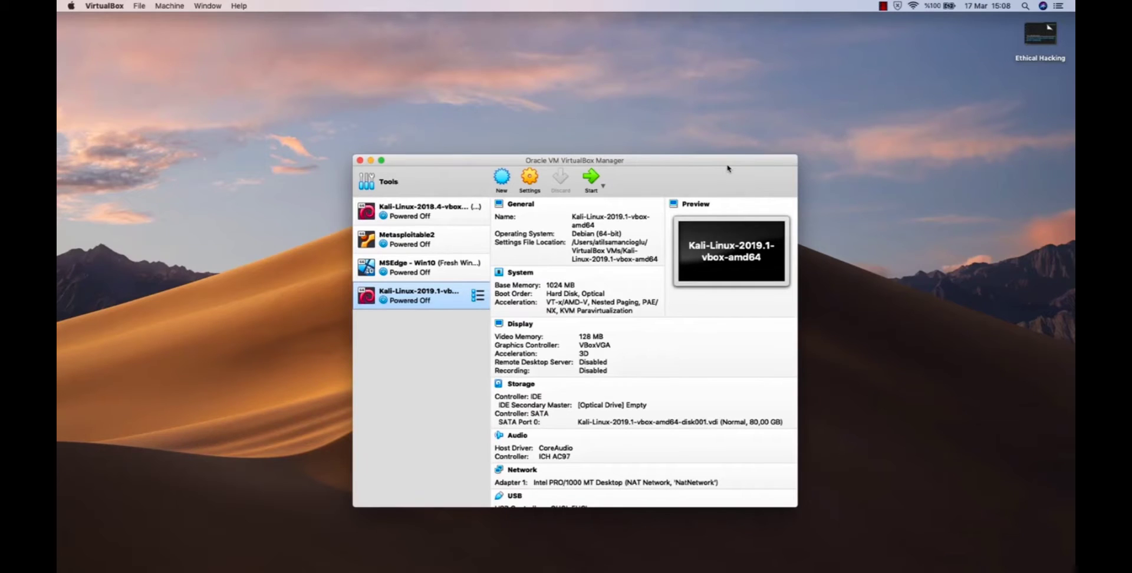
drag(728, 169, 728, 161)
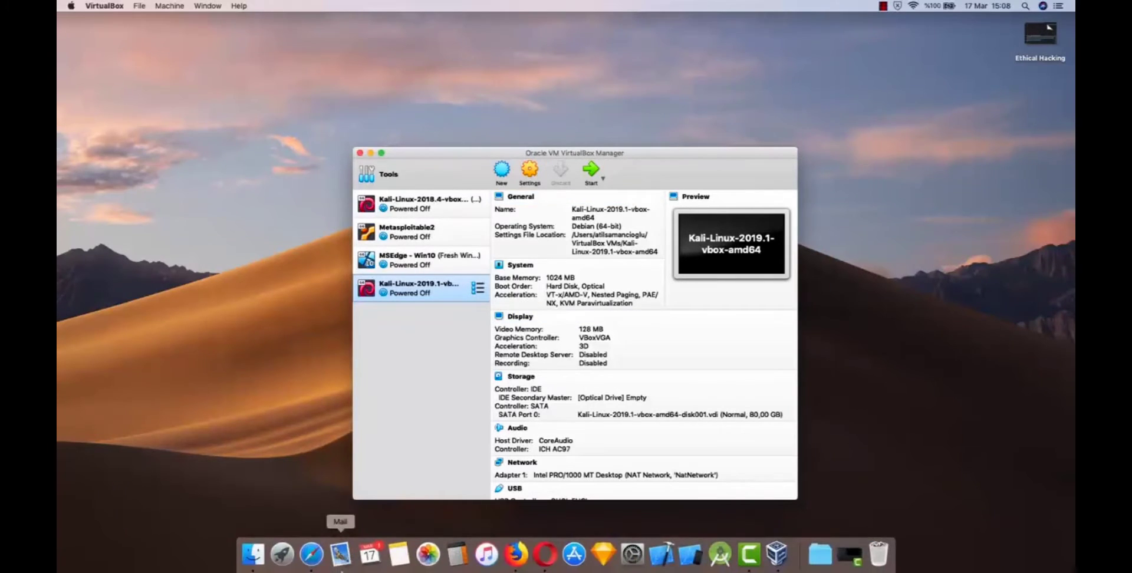
click(317, 551)
text(www.google.com)
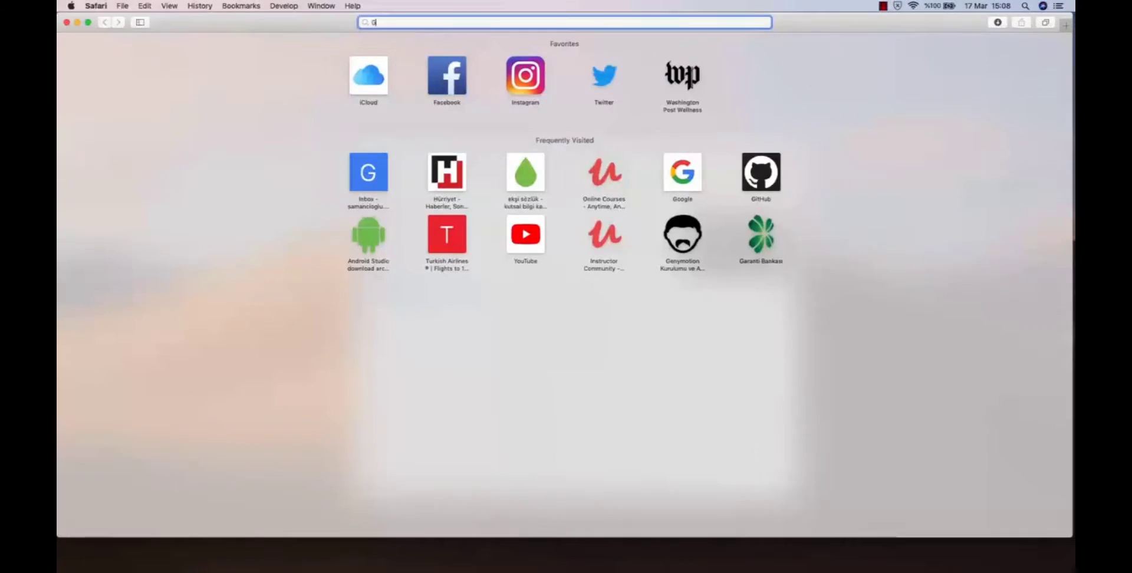
key(Return)
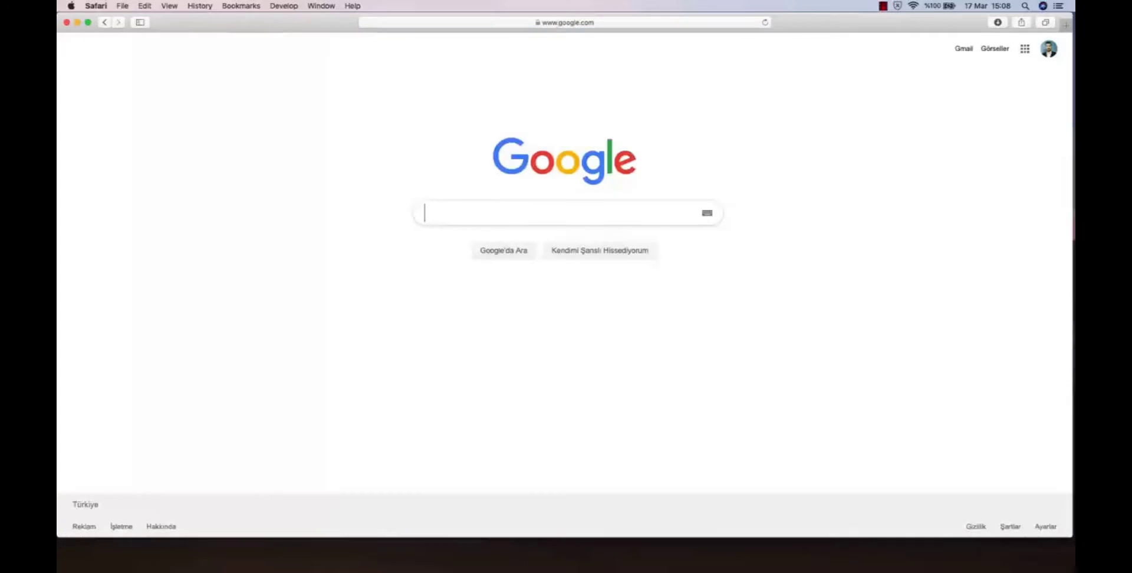
Search Google for "windows 10 virtualbox virtual machine".
scroll(611, 195, up, 5)
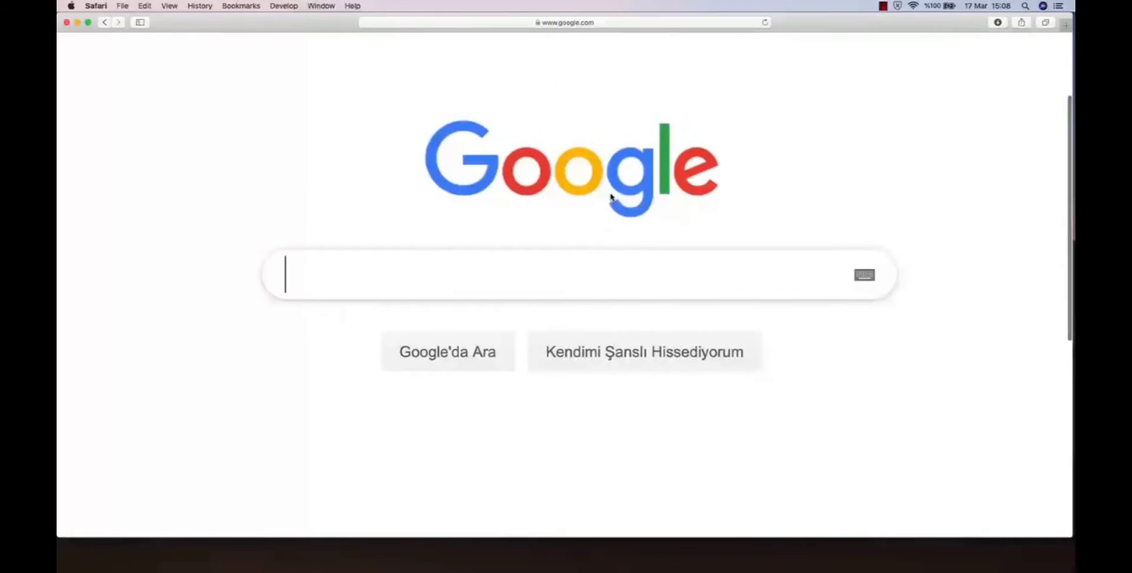
text(windows )
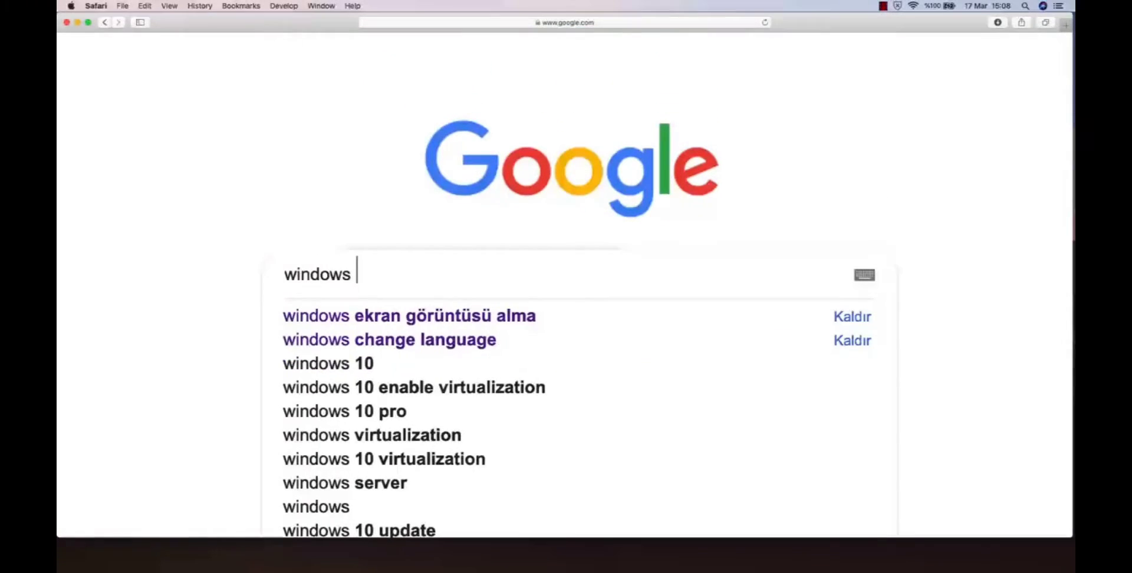
text(10 virtual)
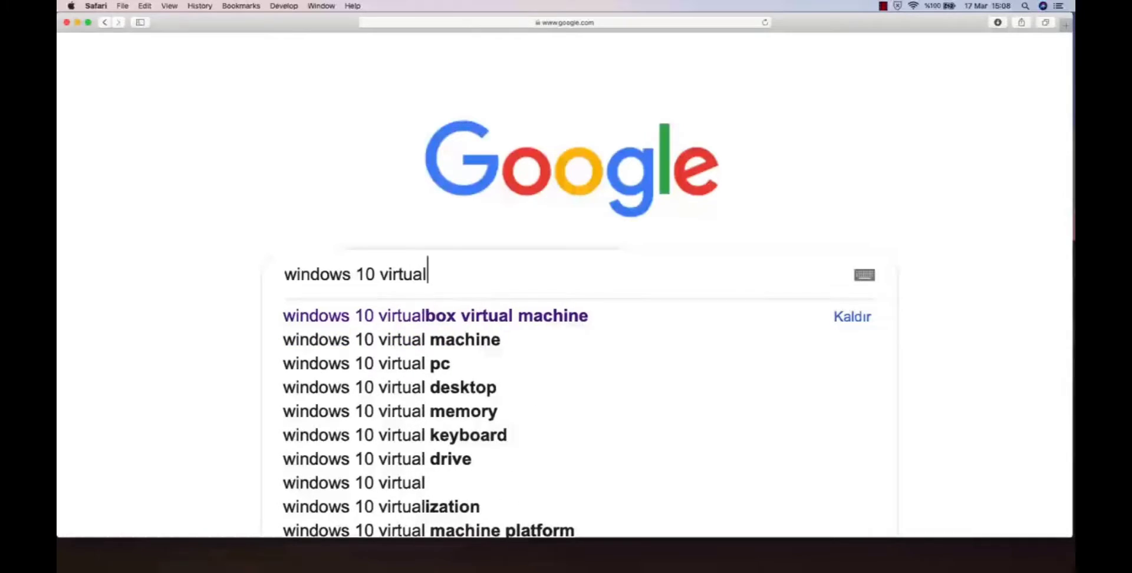
text(box virtual machine)
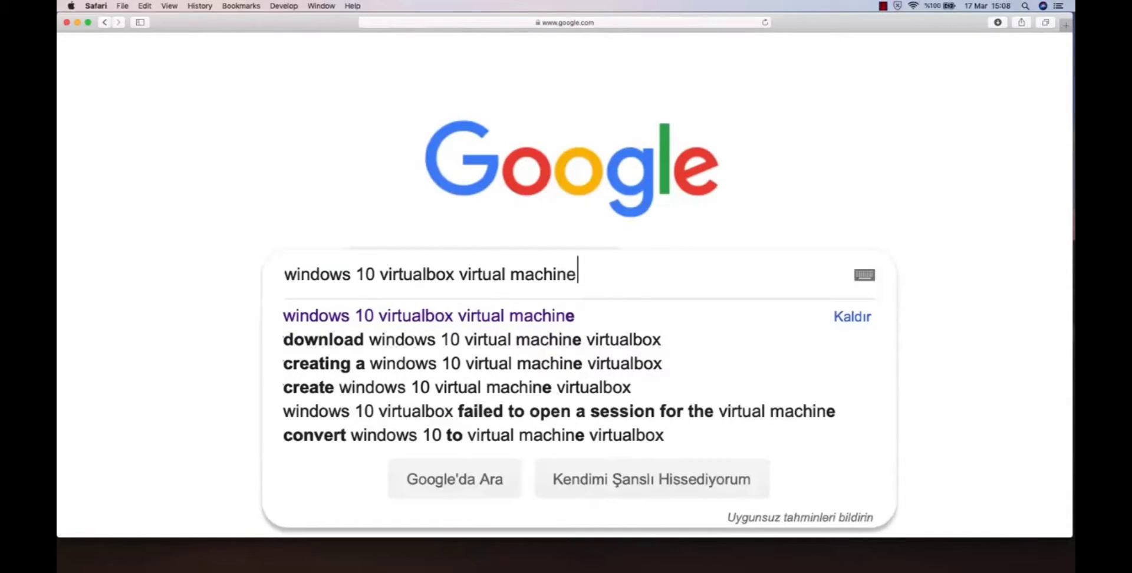
key(Return)
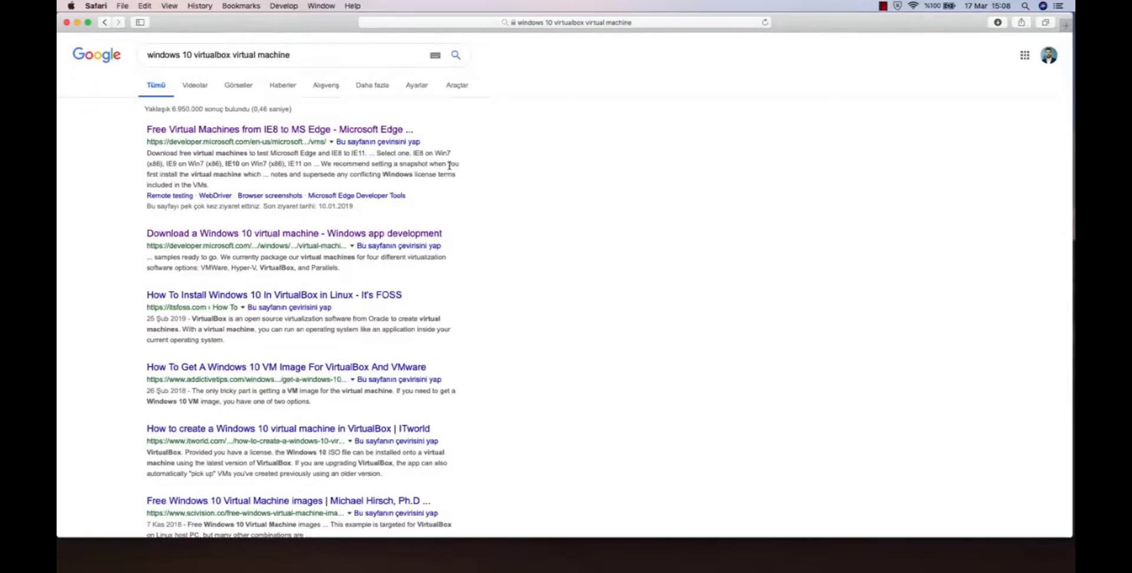
Open the search result "Free Virtual Machines from IE8 to MS Edge - Microsoft Edge".
scroll(449, 165, up, 5)
scroll(449, 162, down, 5)
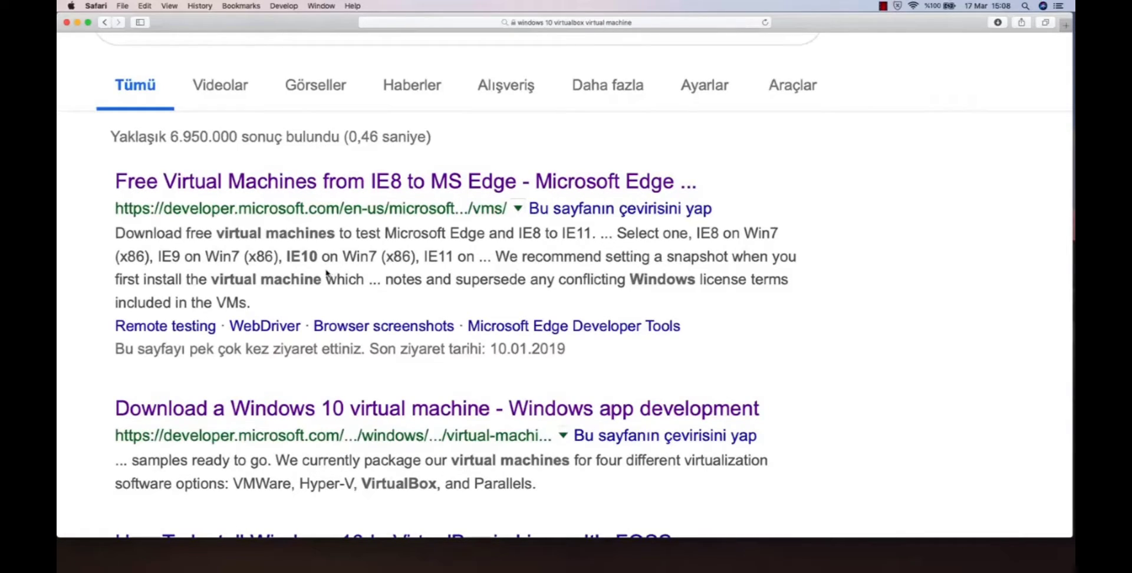
click(378, 182)
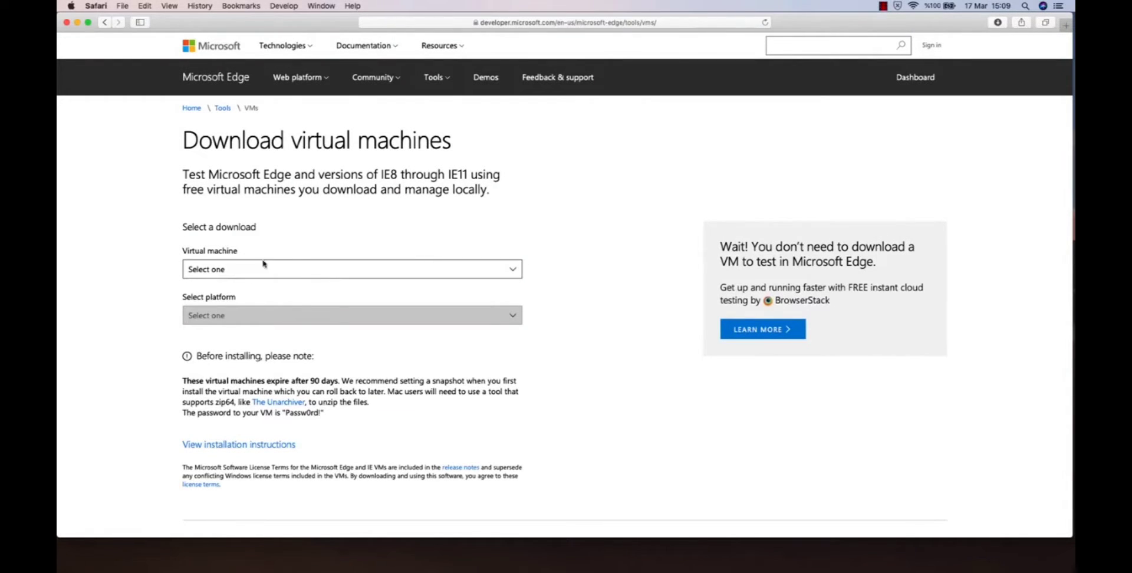
Choose the virtual machine MSEdge on Win10 (x64) Stable (17.17134) for the VirtualBox platform and start its .zip download.
click(310, 273)
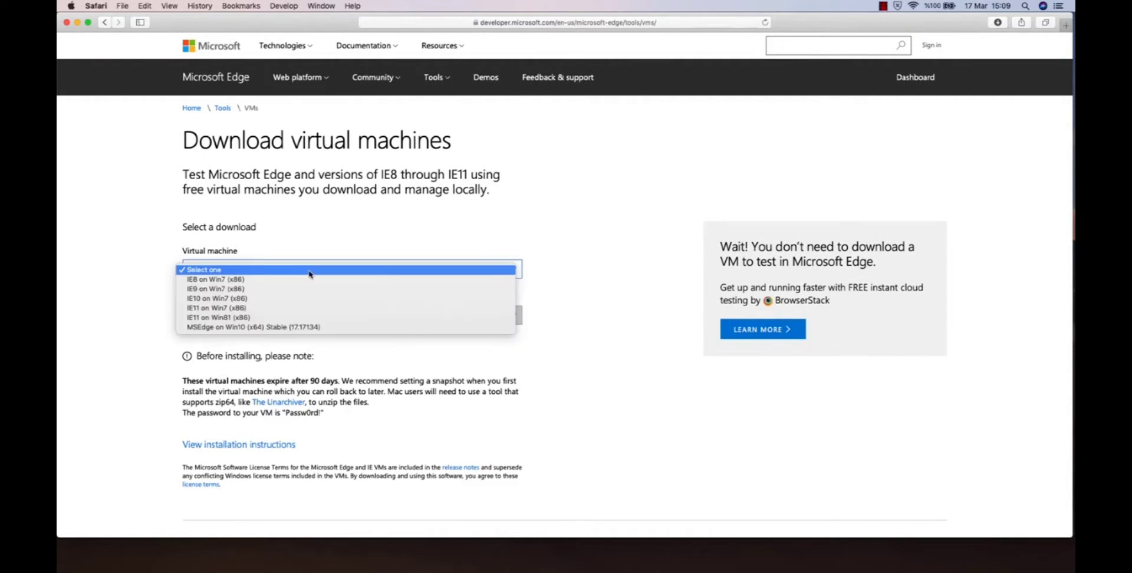
click(290, 328)
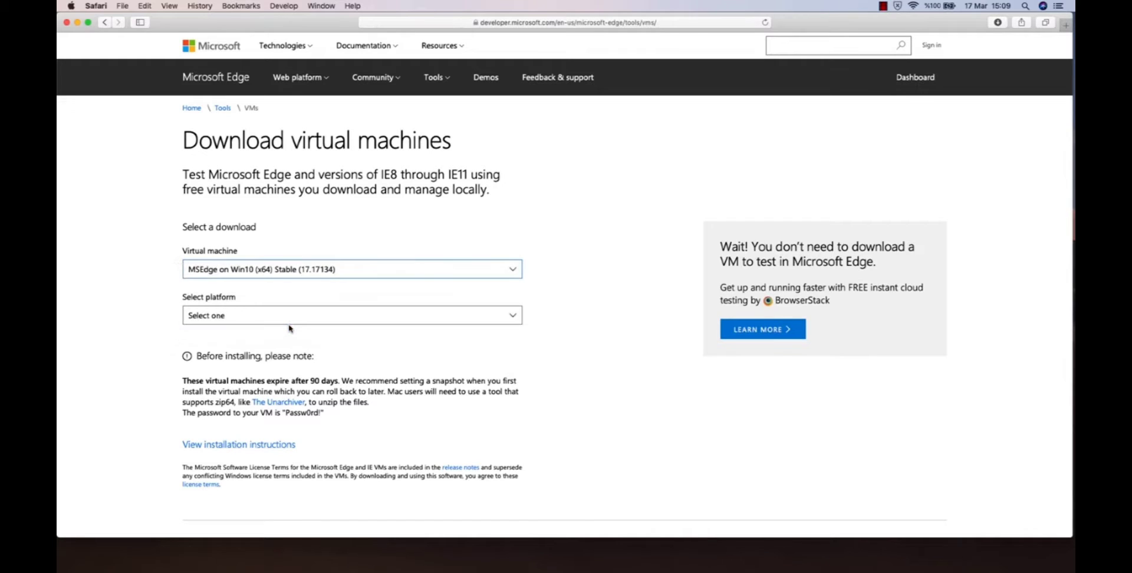
click(353, 565)
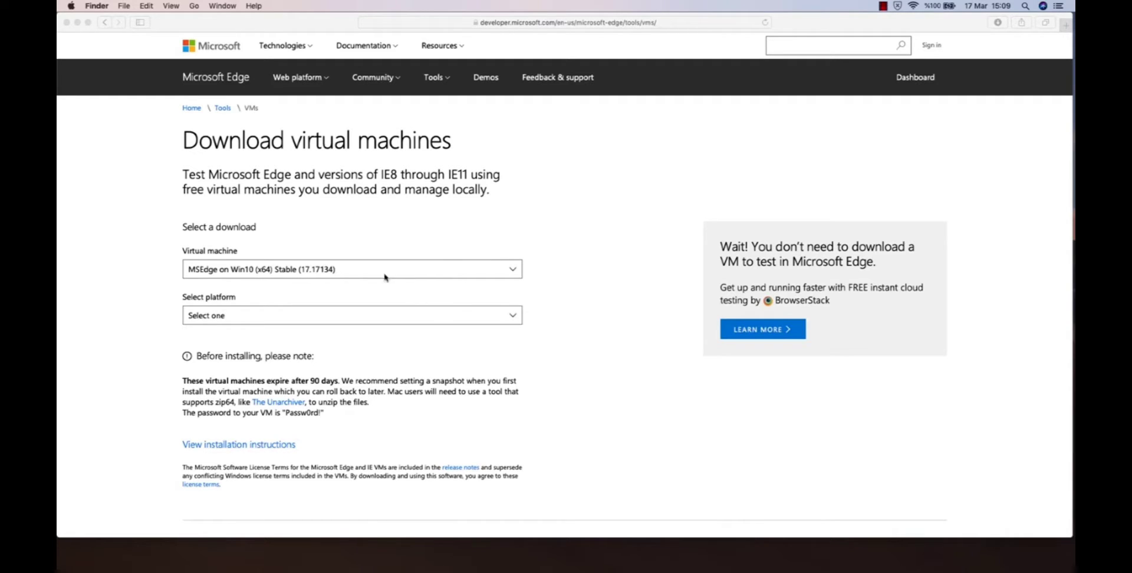
click(298, 317)
click(298, 318)
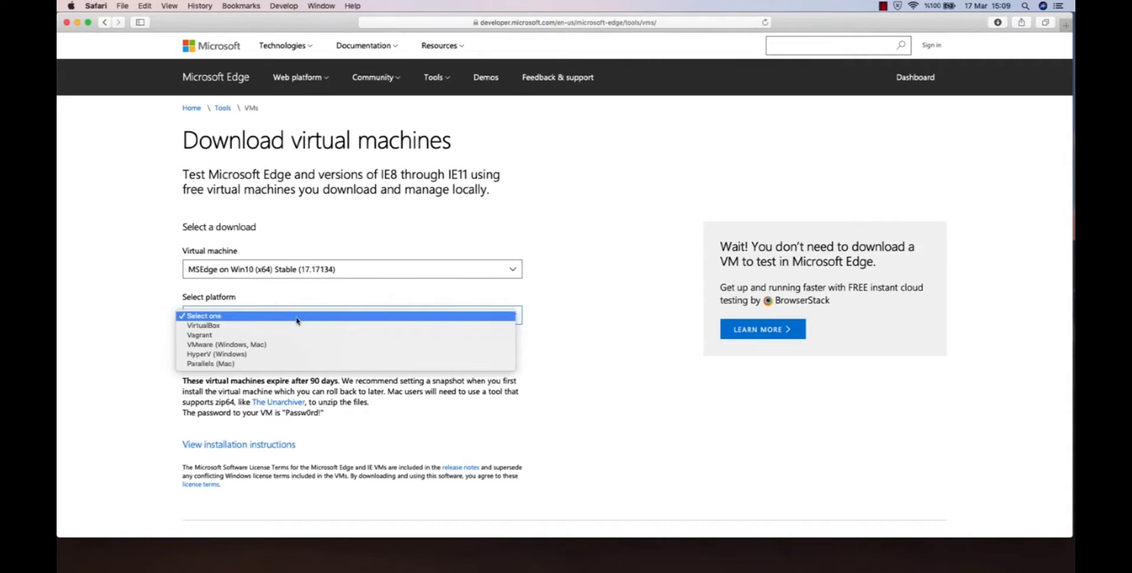
click(246, 330)
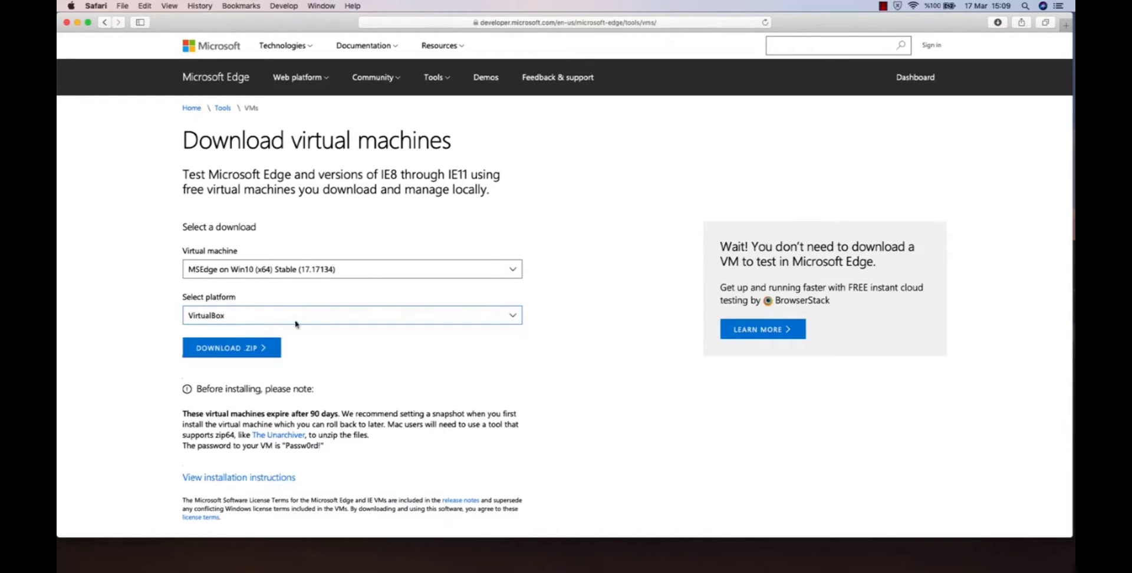
click(241, 351)
Stop the MSEdge.Win10.VirtualBox.zip download and clear the download list, closing the browser window when done.
click(999, 24)
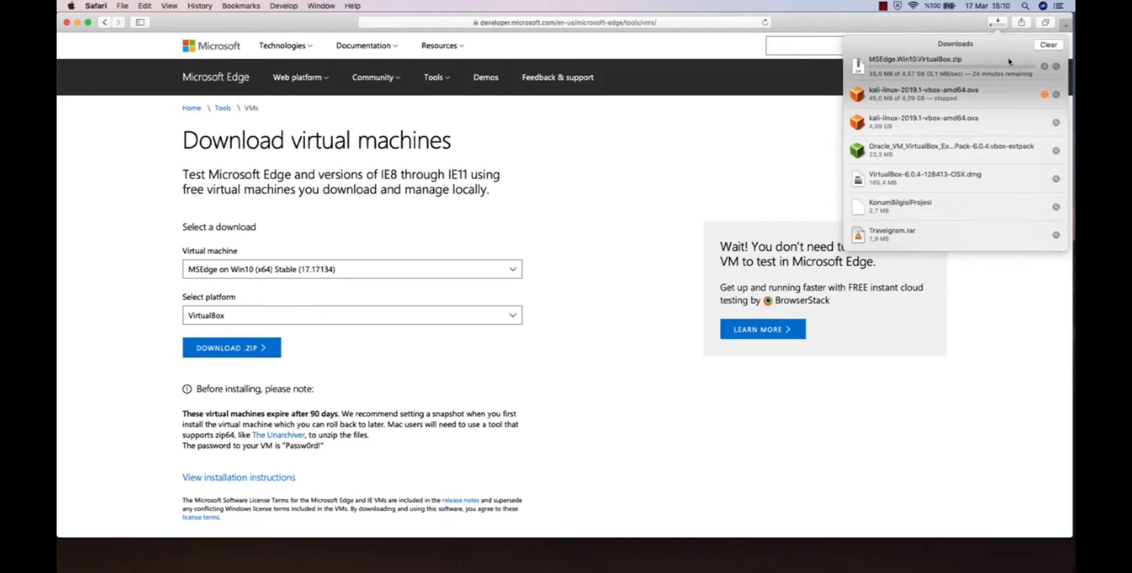
click(1045, 66)
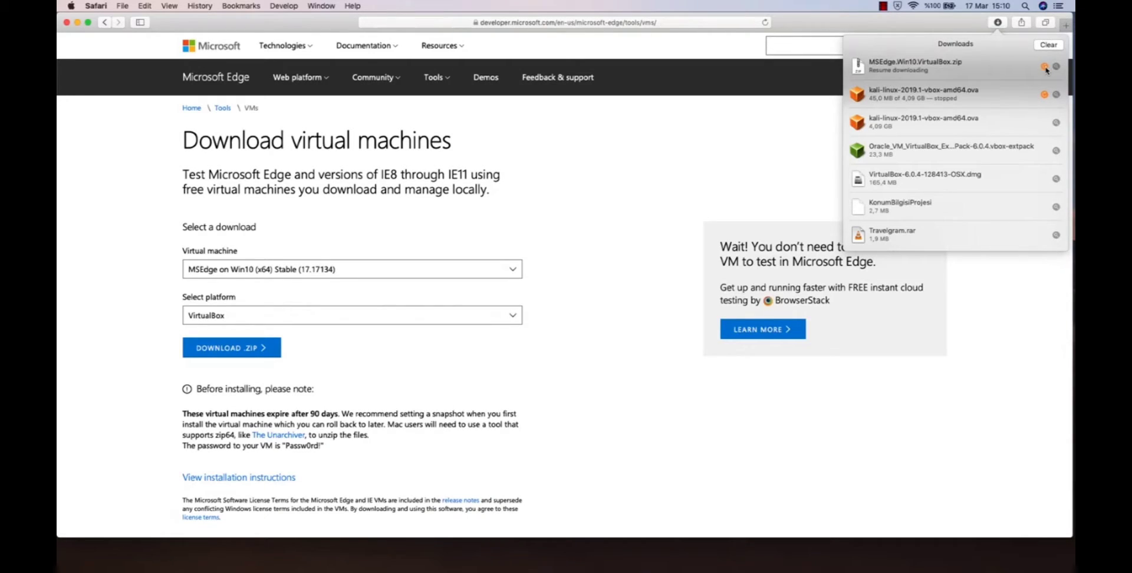
click(1049, 46)
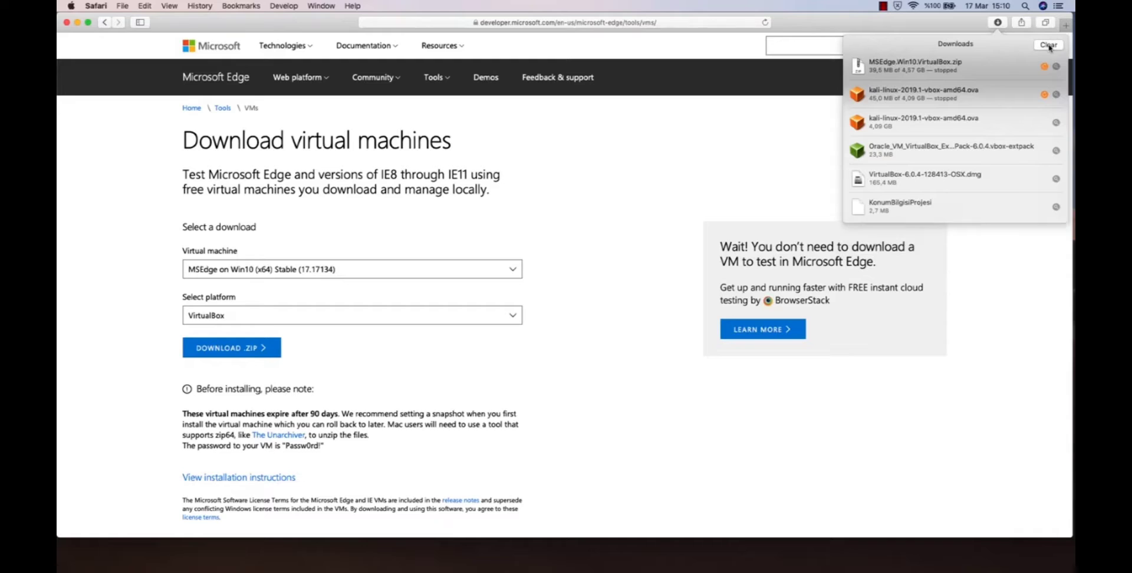
click(1049, 46)
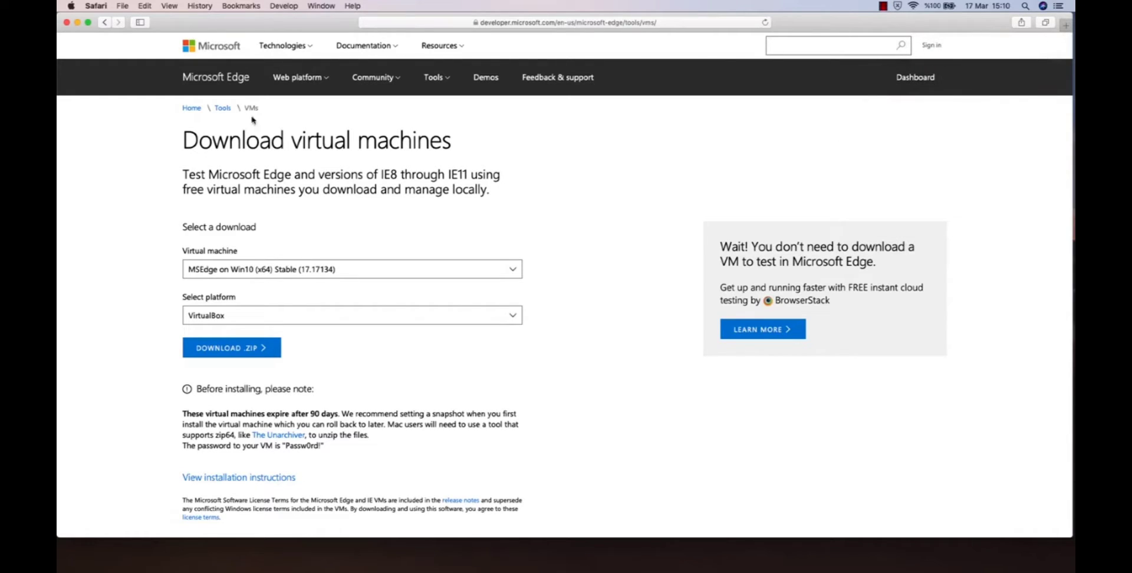
click(67, 24)
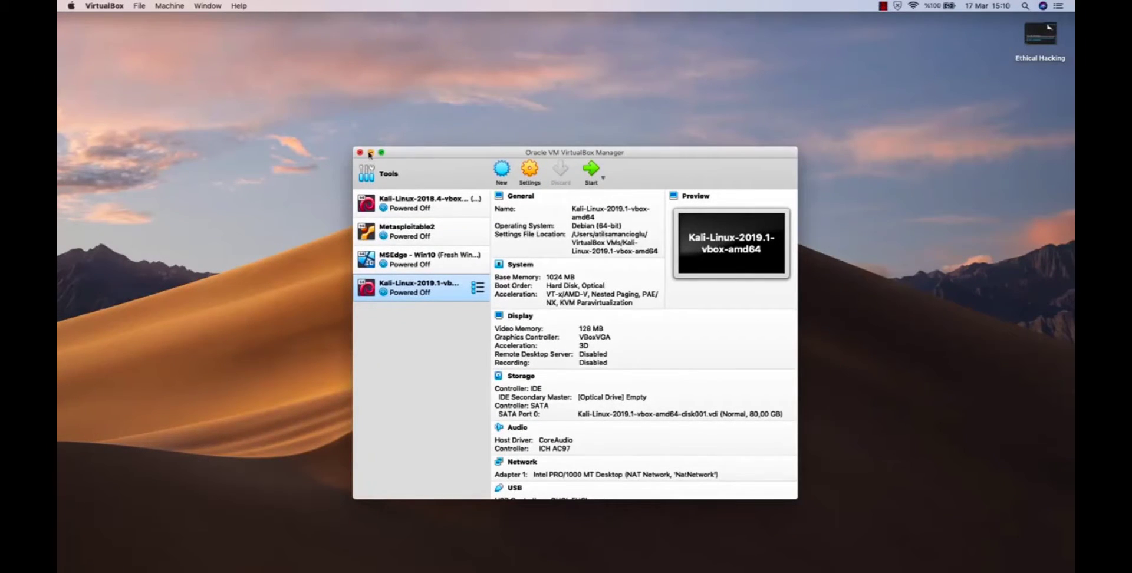
In VirtualBox, start an appliance import and choose MSEdge - Win10.ova from the Virtual Machines folder in Downloads.
click(140, 7)
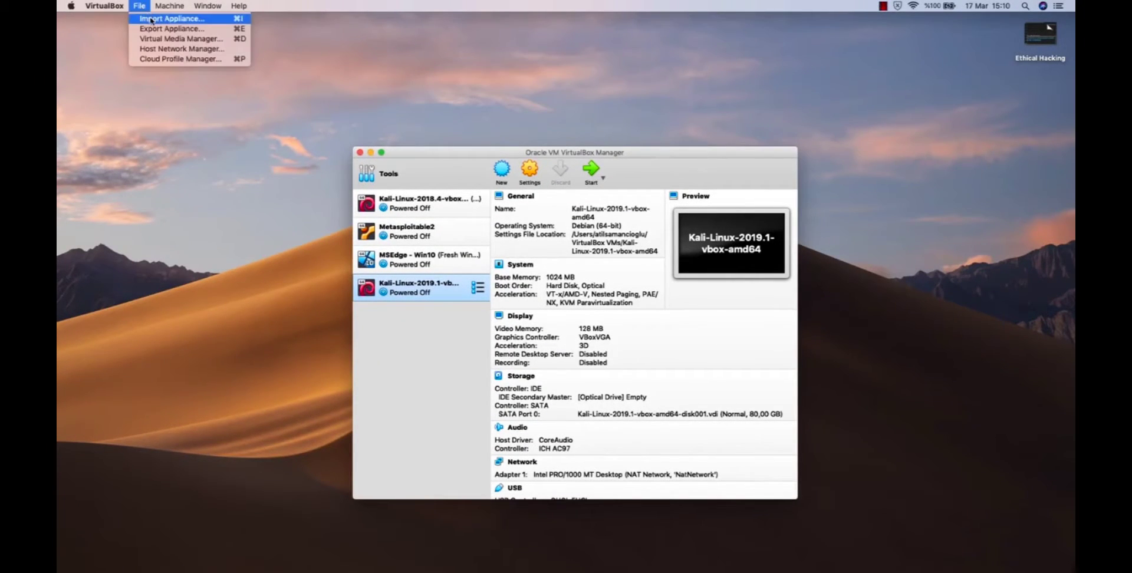
click(152, 21)
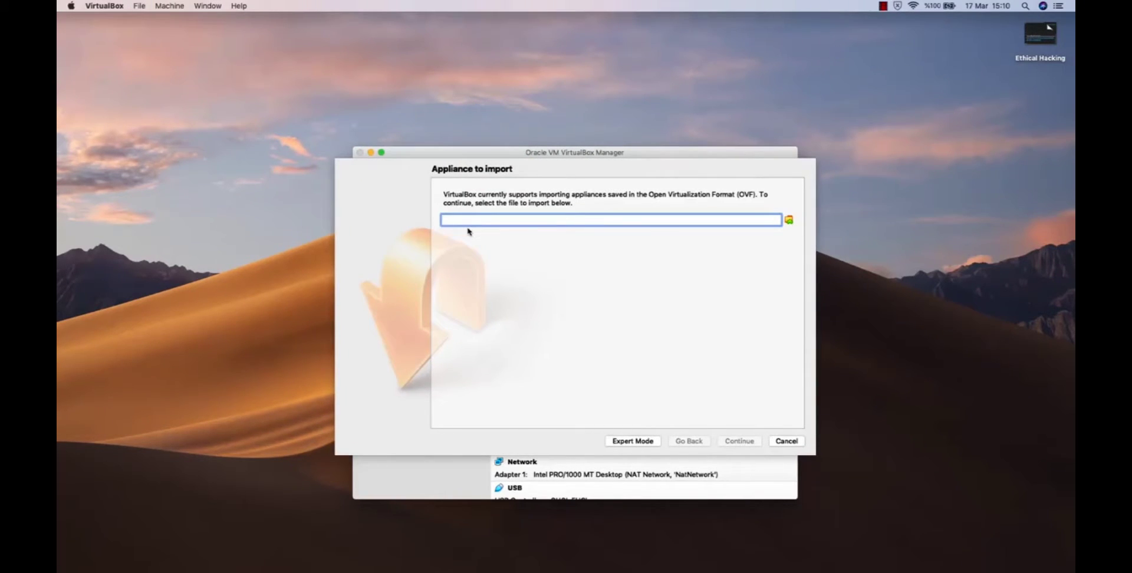
click(789, 220)
click(395, 257)
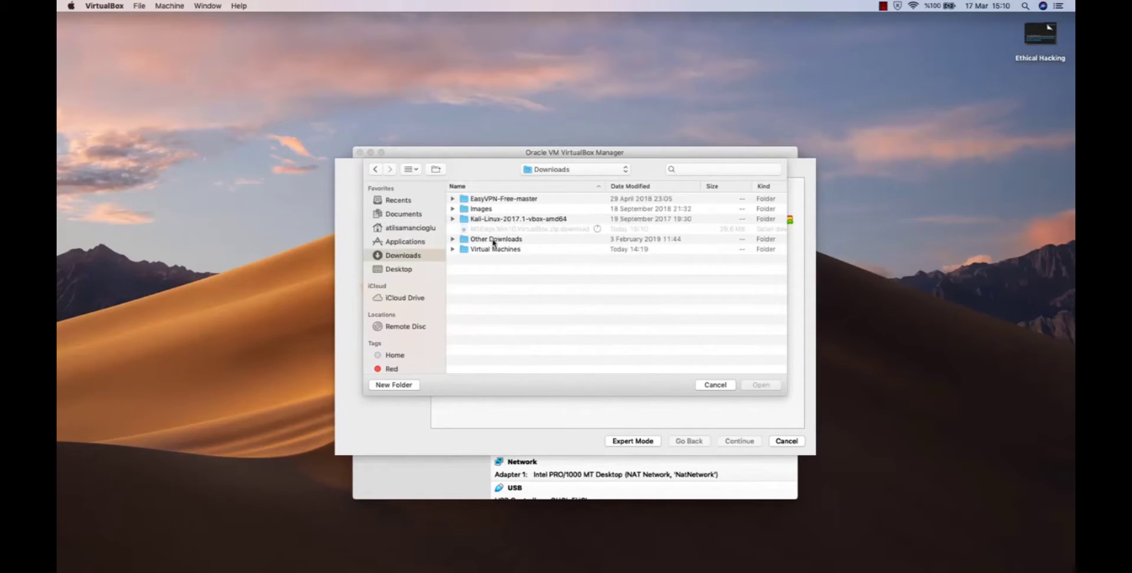
double_click(515, 250)
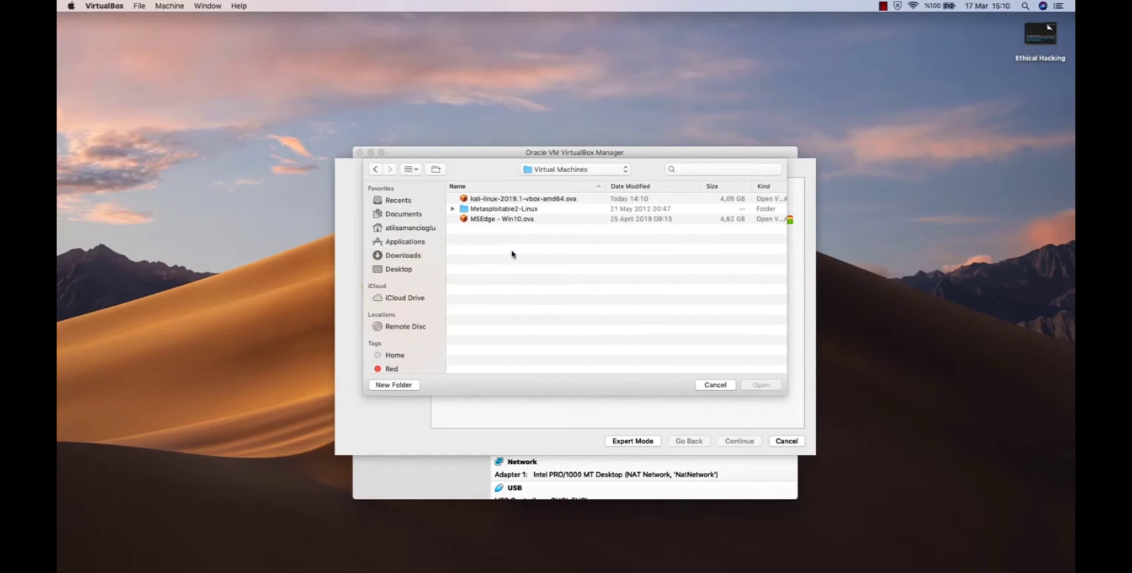
click(519, 220)
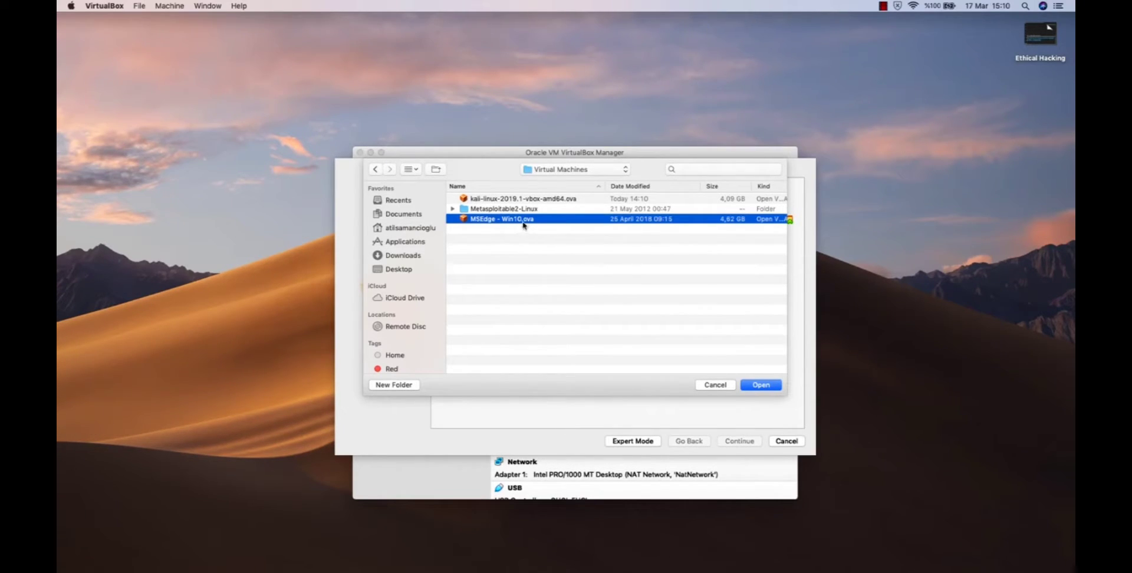
double_click(529, 220)
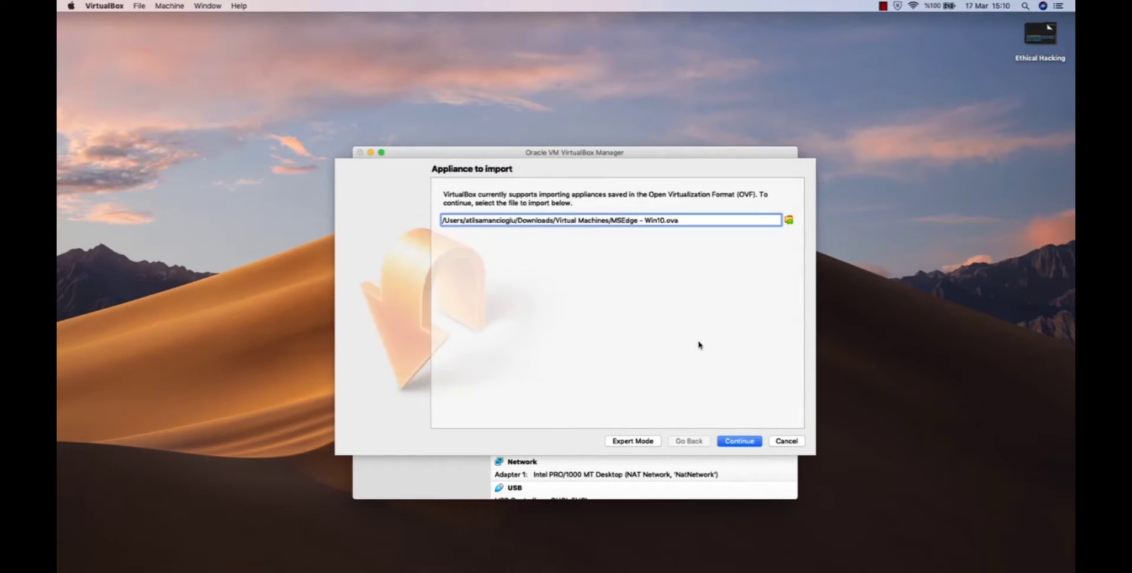
Import the MSEdge - Win10 appliance with its suggested settings.
click(739, 445)
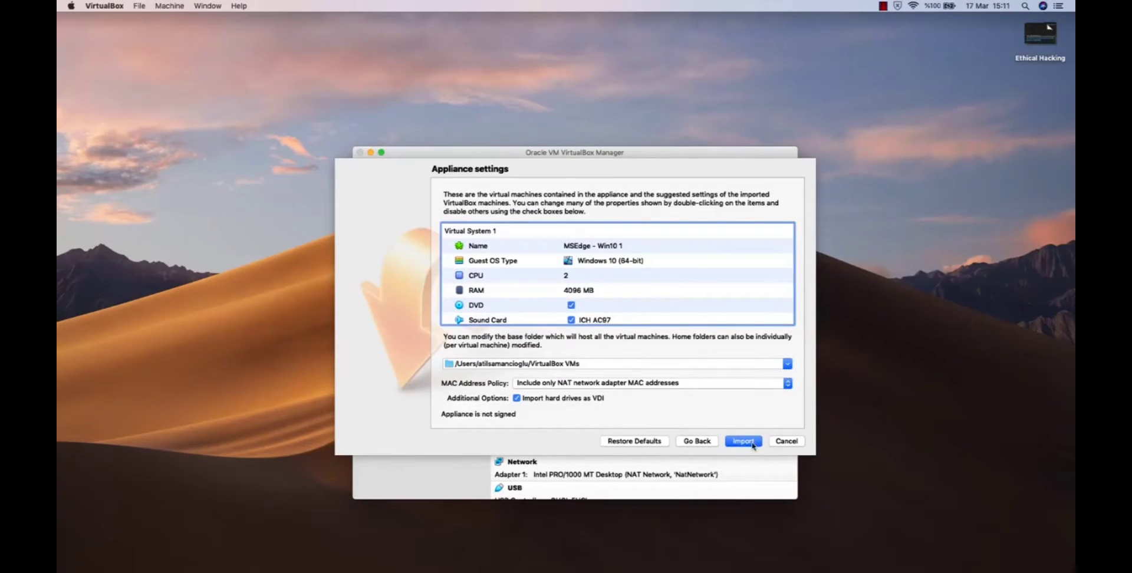
click(751, 445)
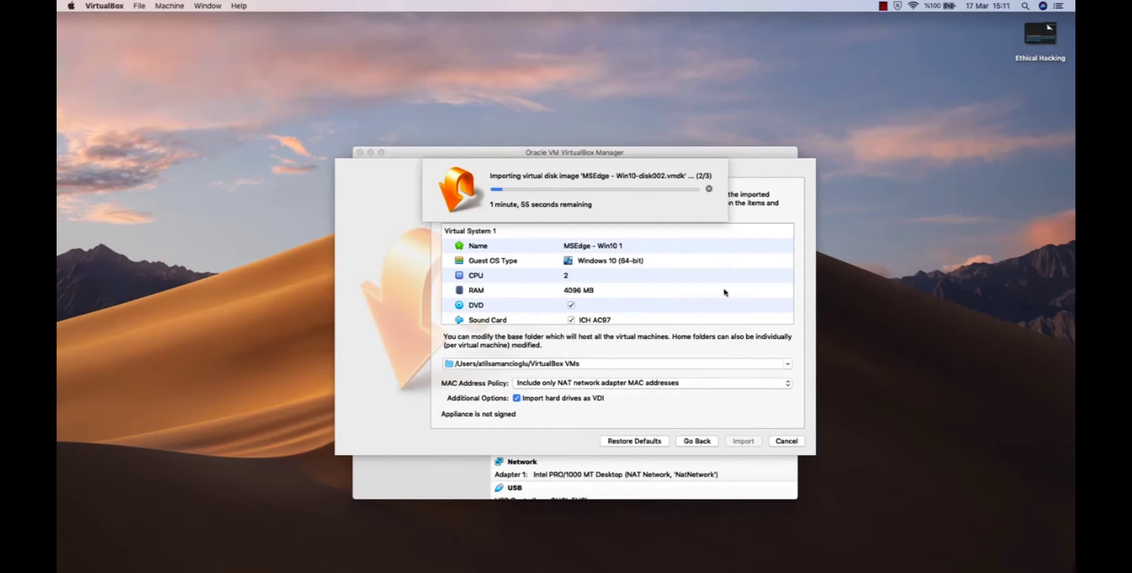
click(930, 353)
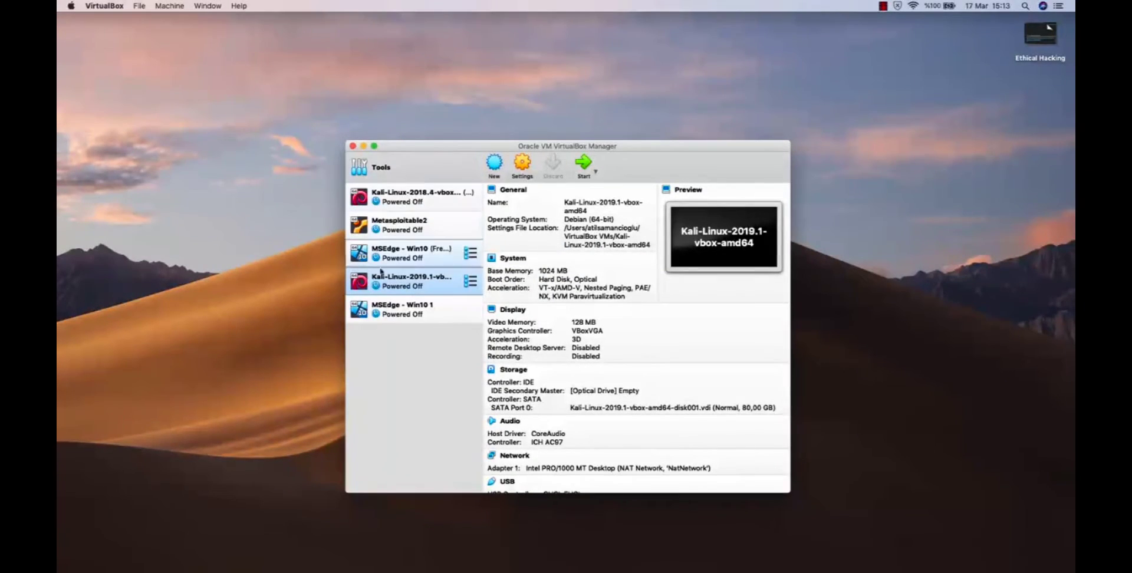
Open the settings of the MSEdge - Win10 1 machine and choose Windows 10 (64-bit) as its version.
click(417, 306)
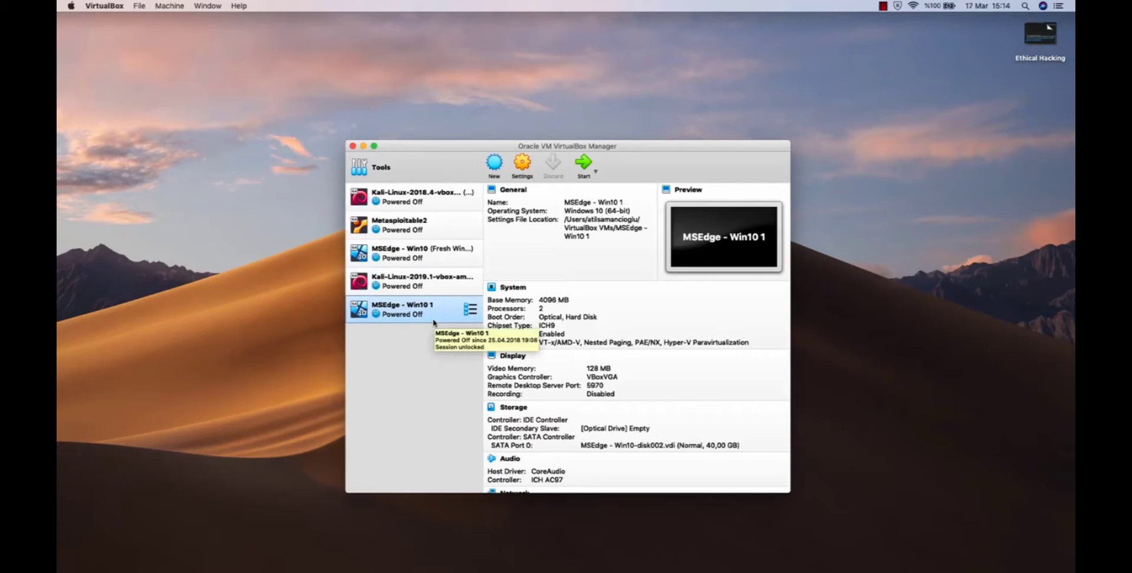
click(521, 161)
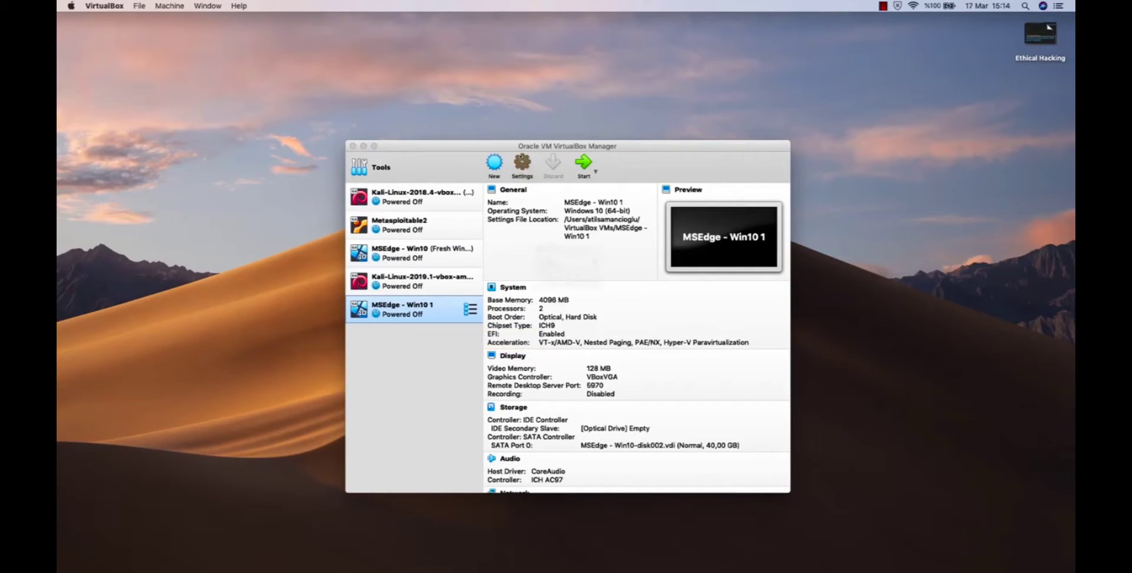
drag(529, 168, 562, 96)
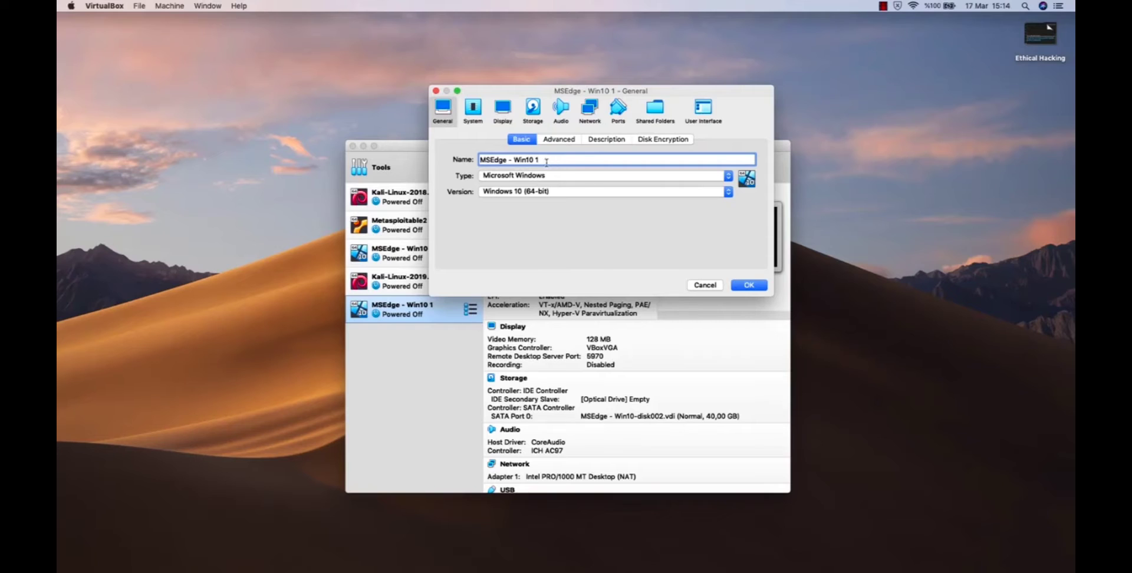
drag(547, 162, 458, 157)
click(581, 198)
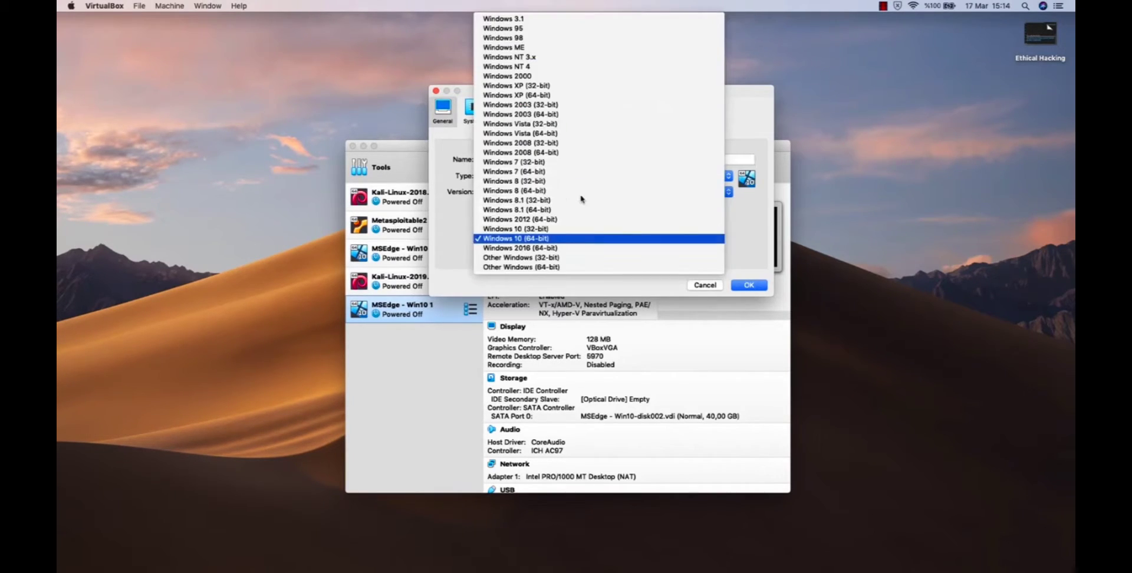
click(566, 240)
Set the machine's base memory to 2048 MB and check its processor settings.
click(473, 110)
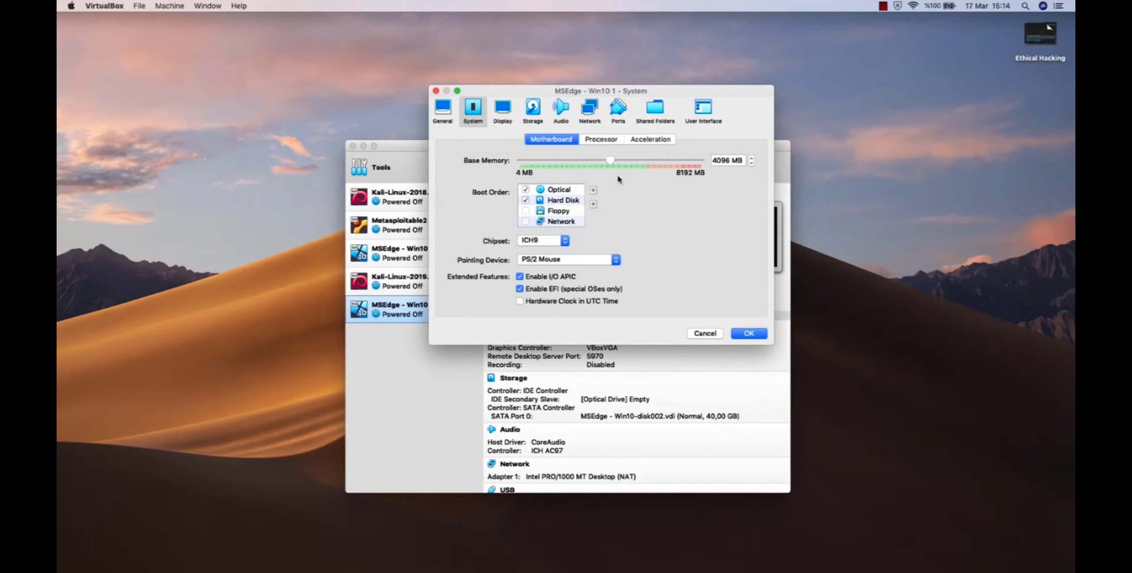
drag(610, 161, 566, 166)
click(611, 141)
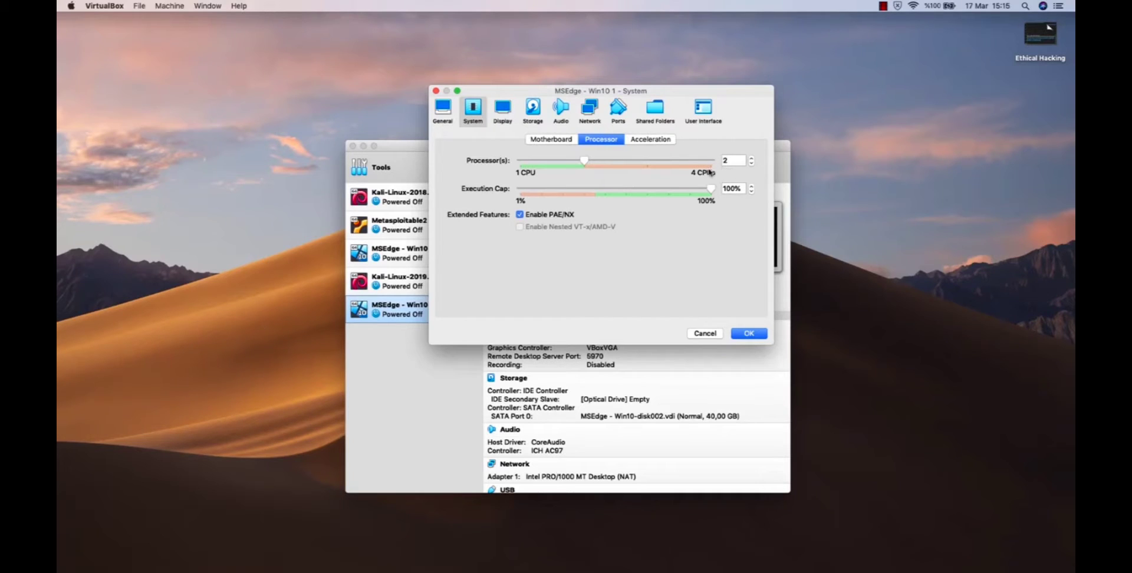
click(561, 141)
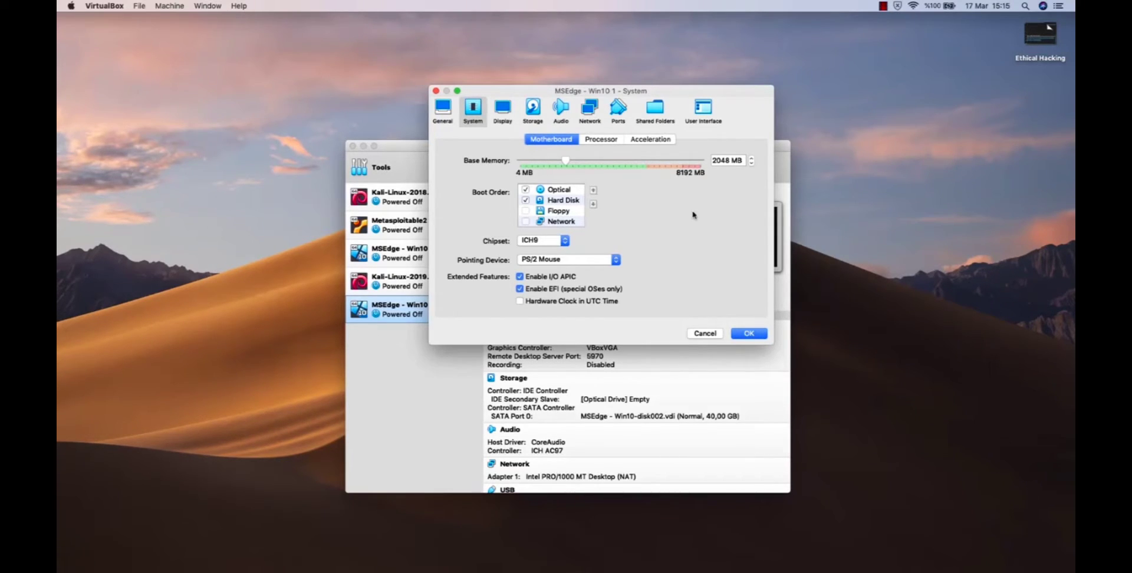
Look through the display, storage and audio settings, and attach network Adapter 1 to the NAT Network named NatNetwork.
click(503, 106)
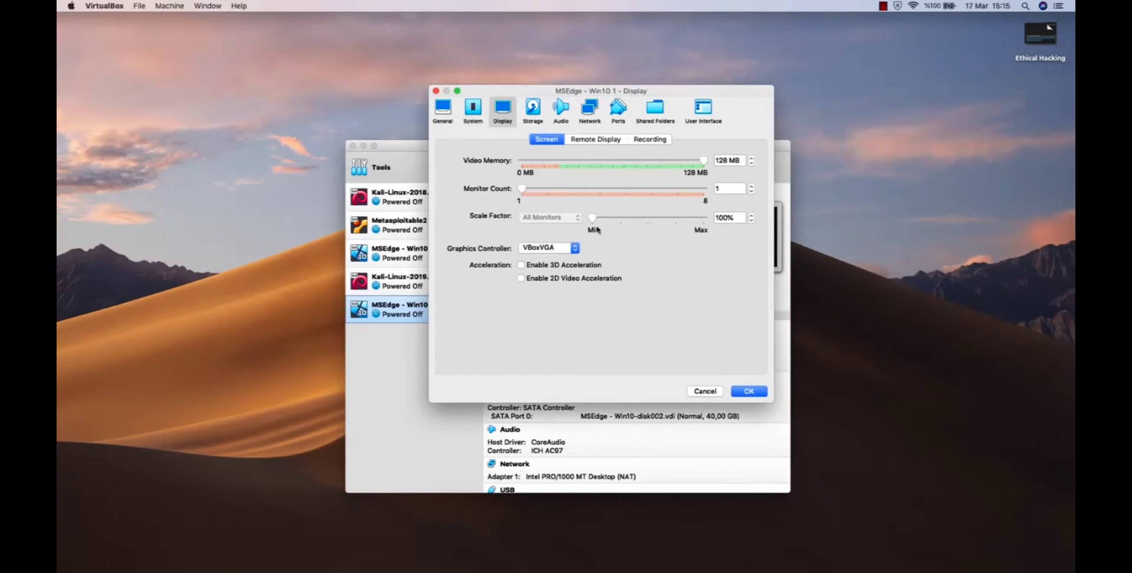
click(545, 120)
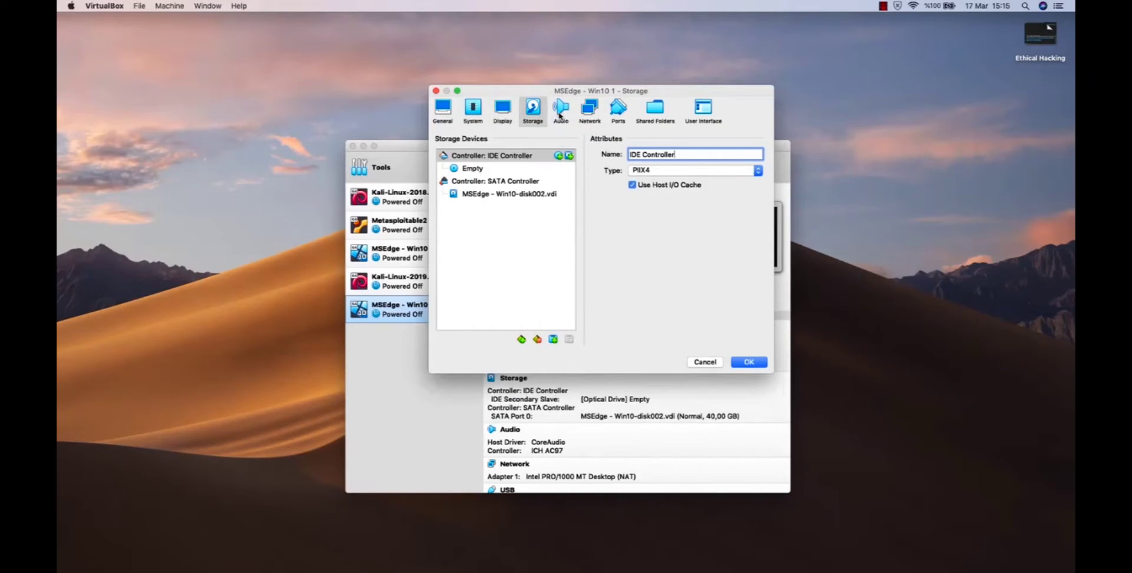
click(561, 115)
click(587, 110)
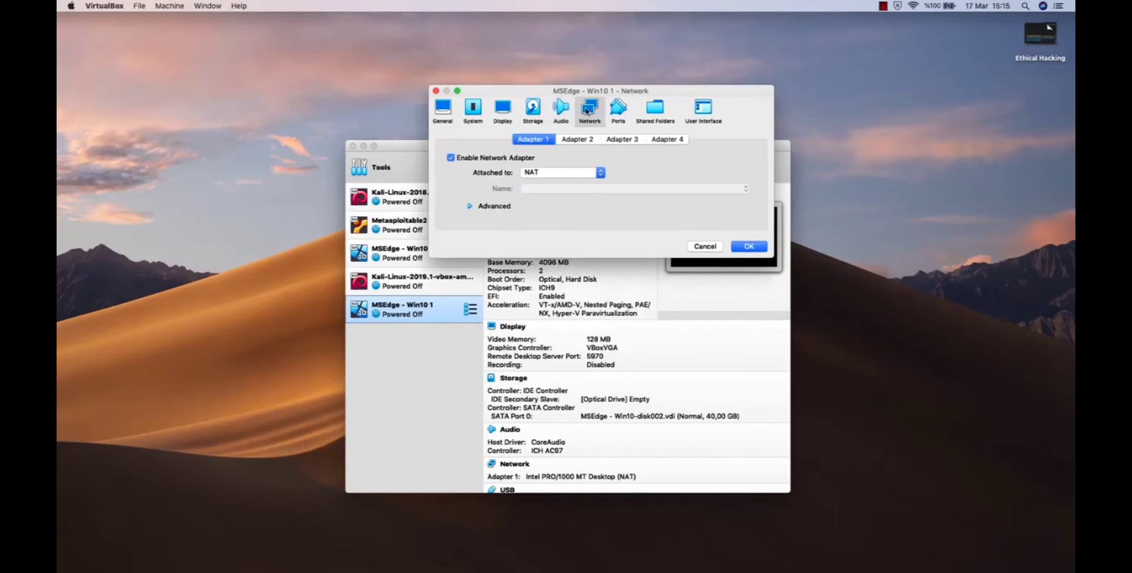
click(559, 173)
click(568, 183)
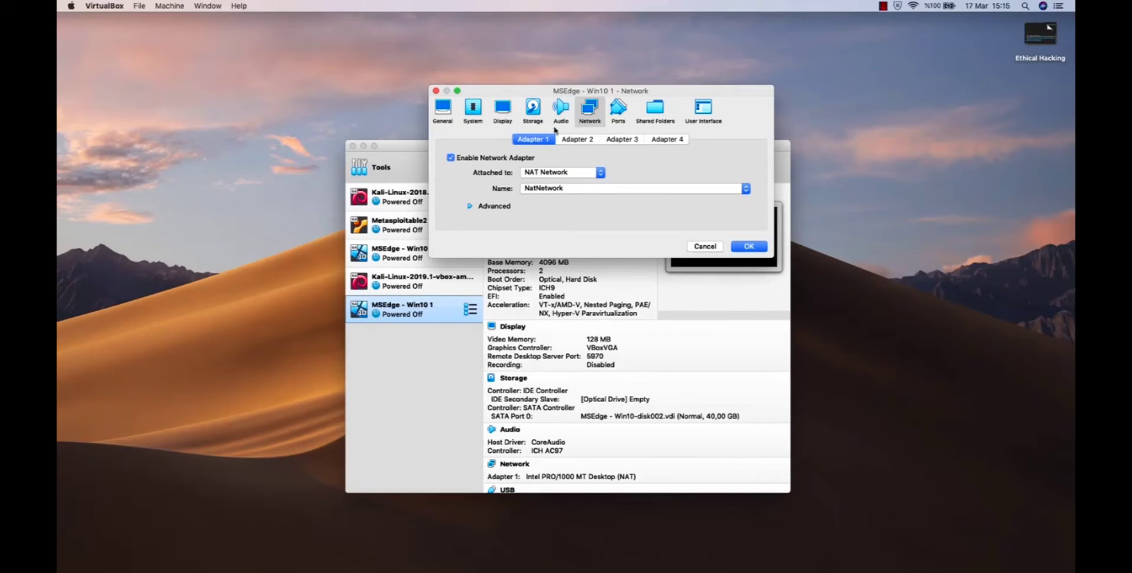
mouse_move(555, 93)
mouse_down()
mouse_move(544, 122)
mouse_move(559, 90)
mouse_up()
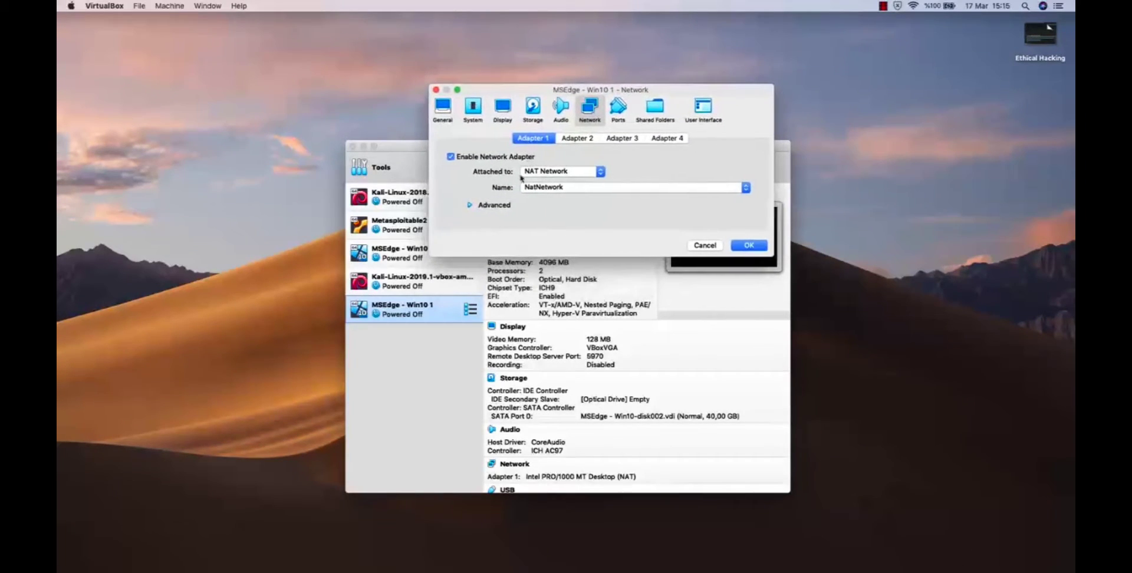
Set Adapter 1's promiscuous mode to Allow All and save the machine's settings.
click(495, 207)
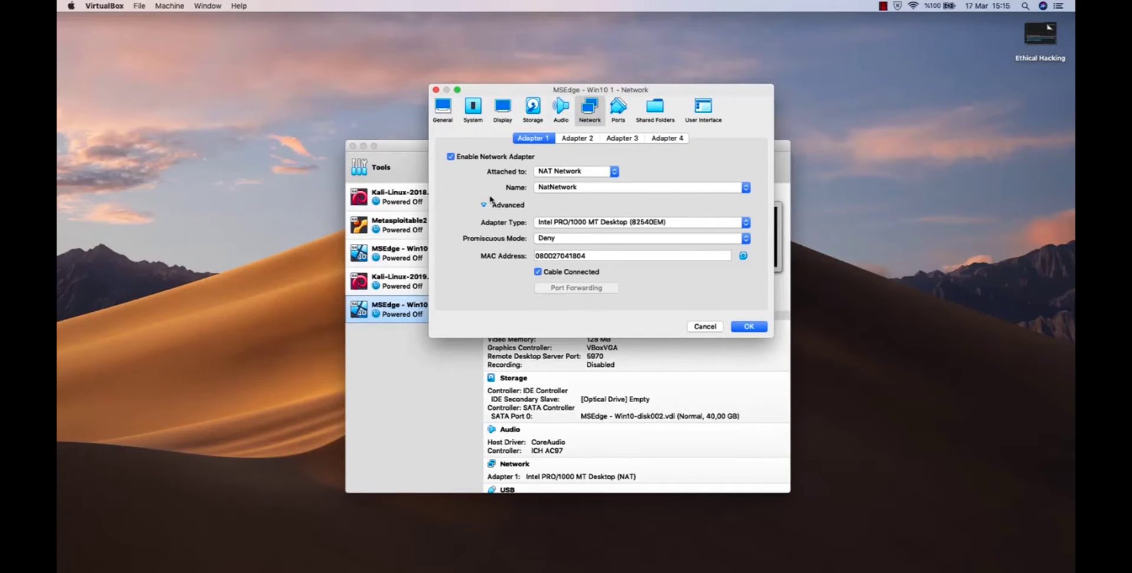
click(552, 240)
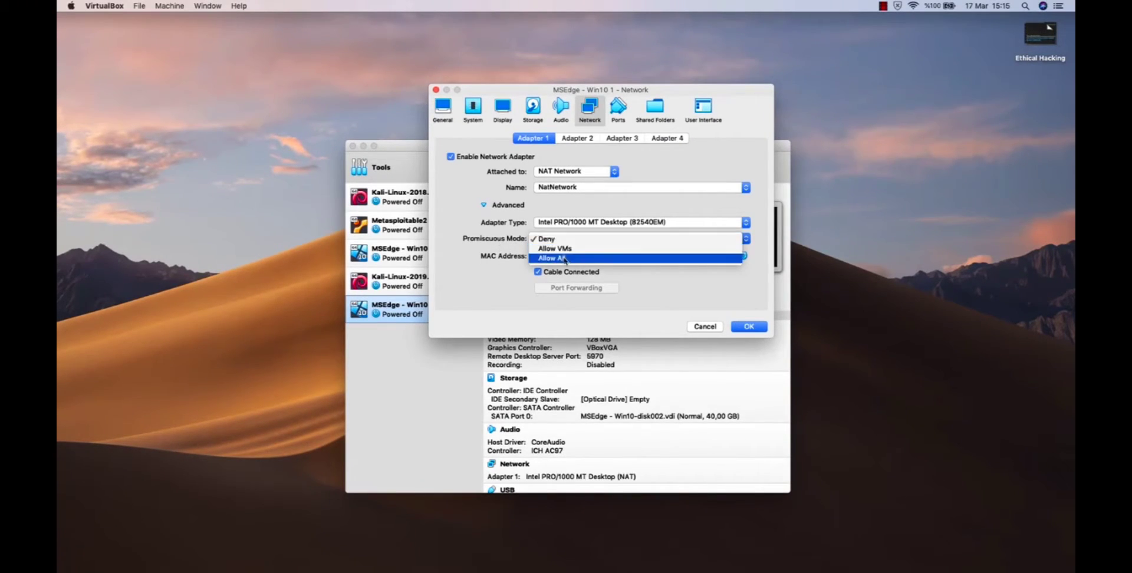
click(565, 260)
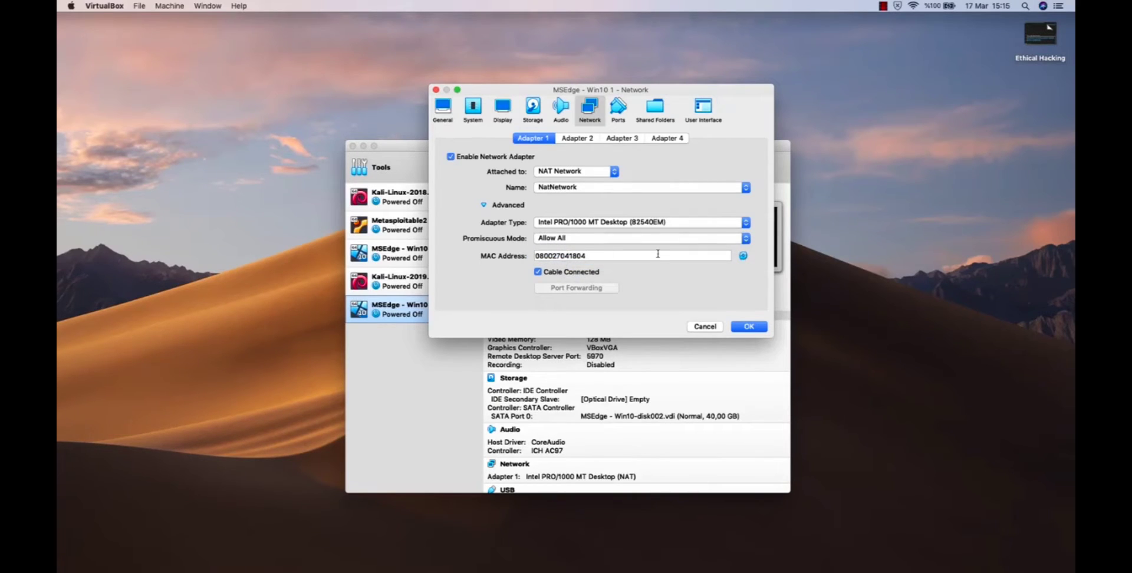
click(961, 265)
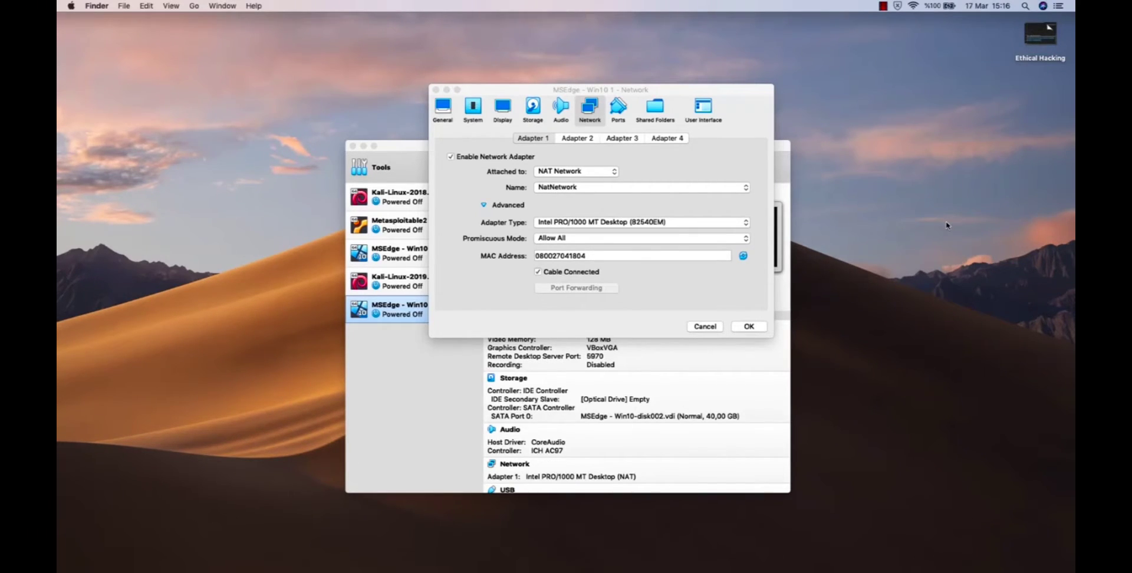
click(679, 91)
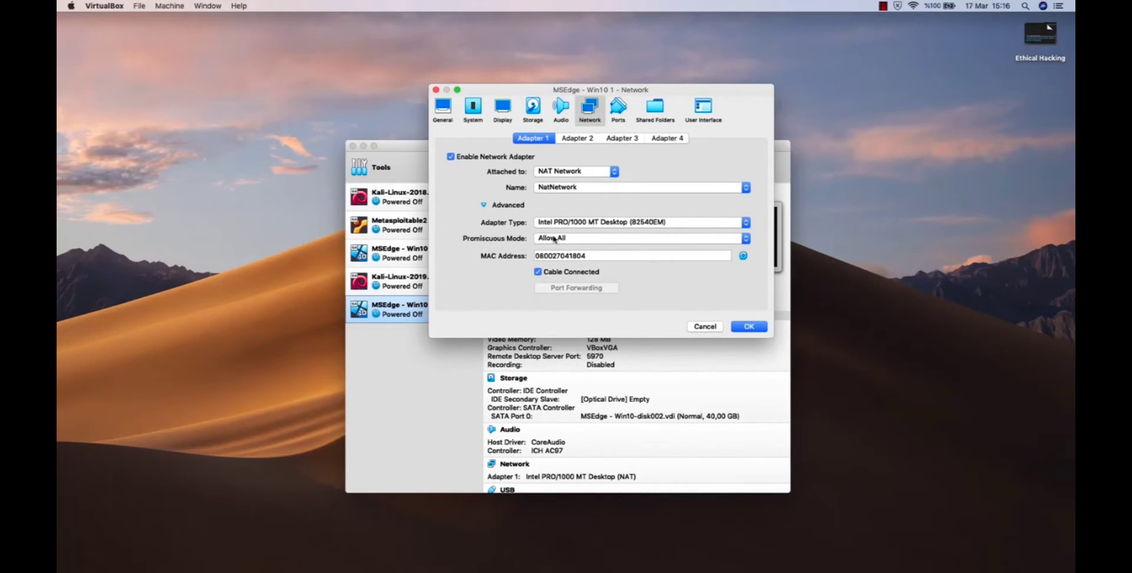
click(753, 328)
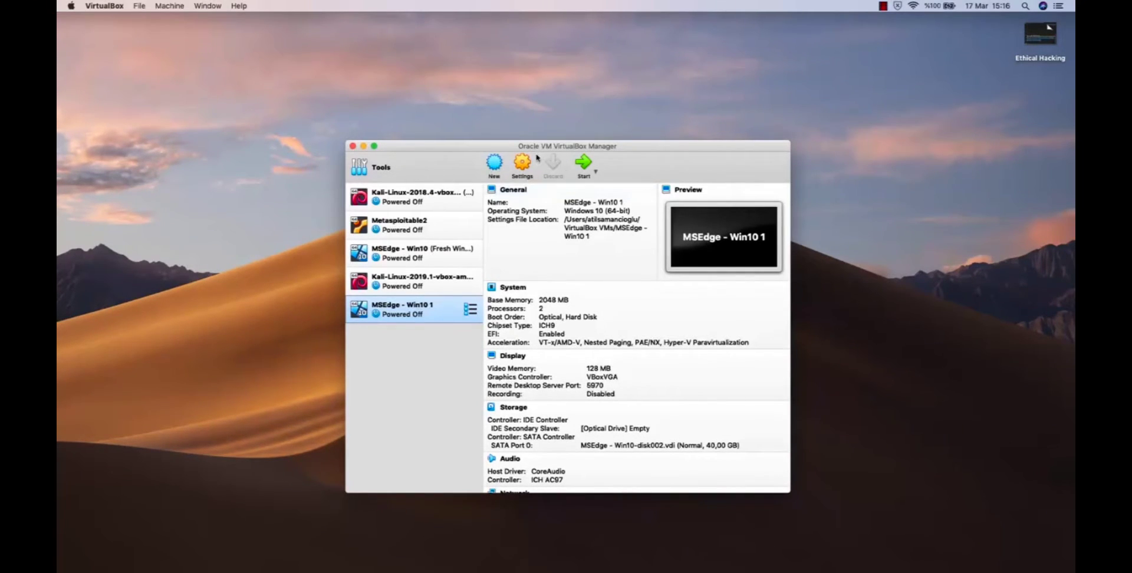
Set the promiscuous mode of the Kali-Linux-2019.1-vbox-amd64 machine's network Adapter 1 to Allow All and save its settings.
mouse_move(455, 257)
click(440, 282)
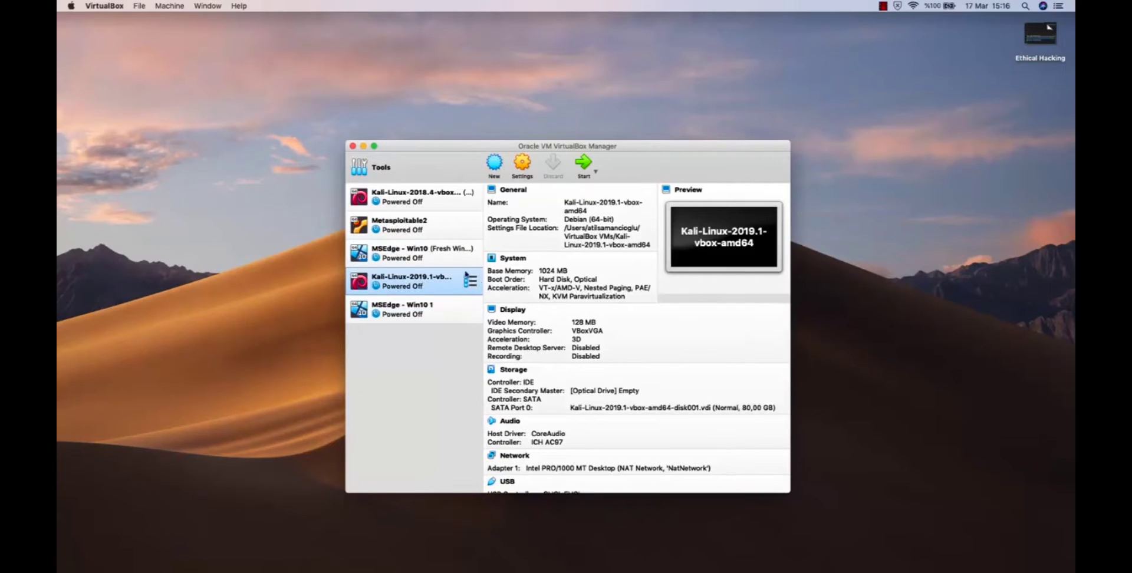
click(528, 163)
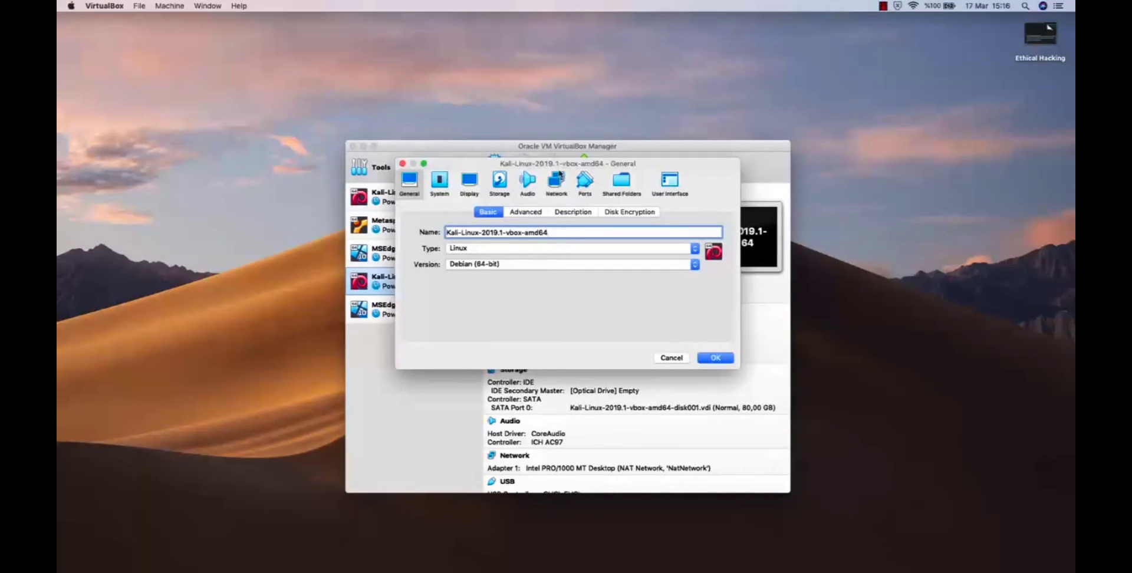
click(557, 180)
click(466, 281)
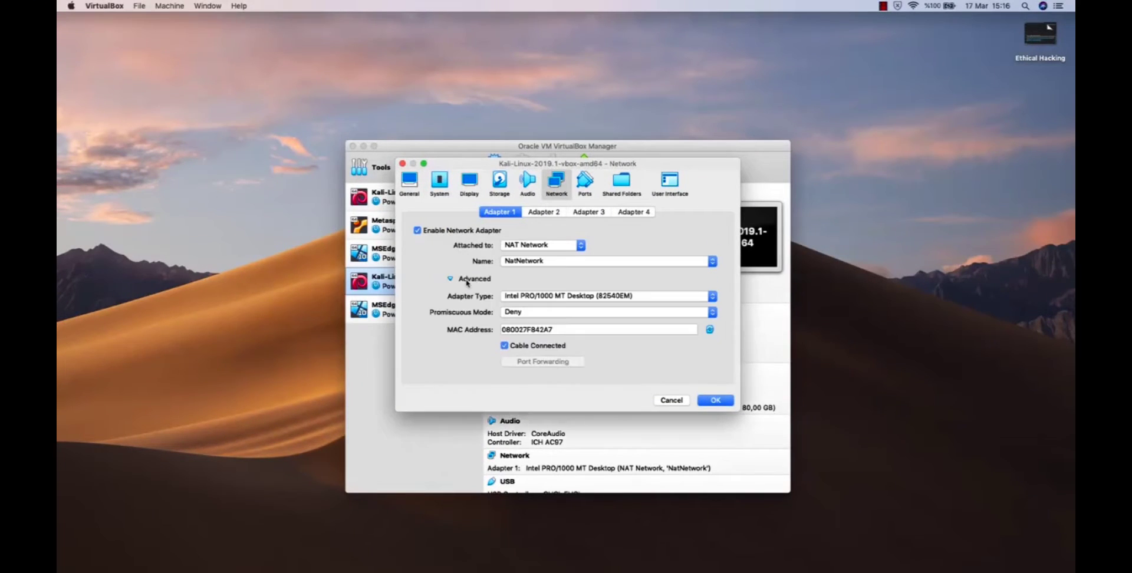
click(524, 313)
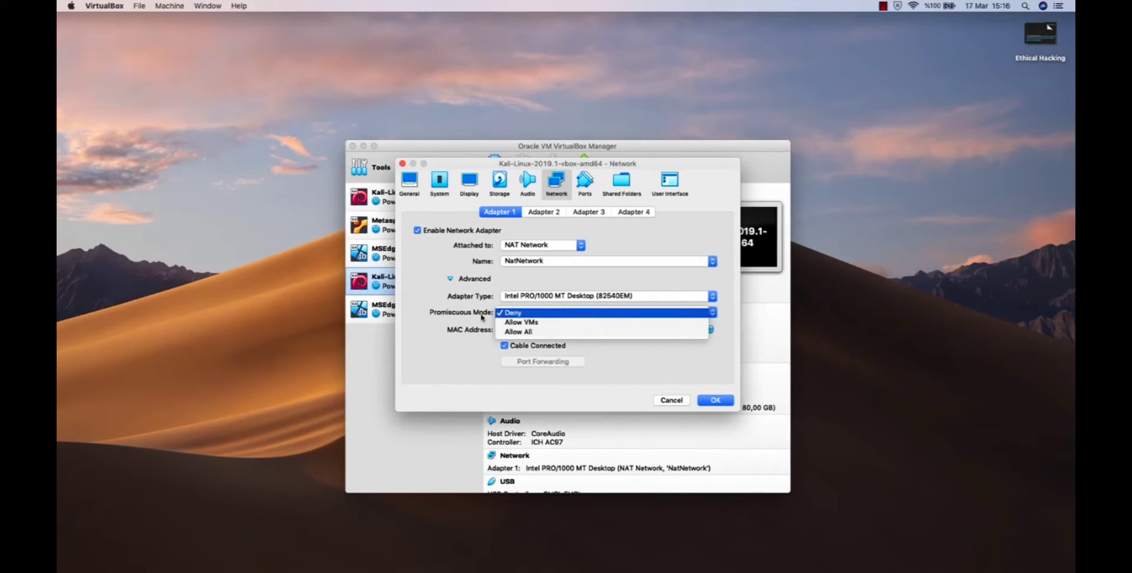
click(535, 334)
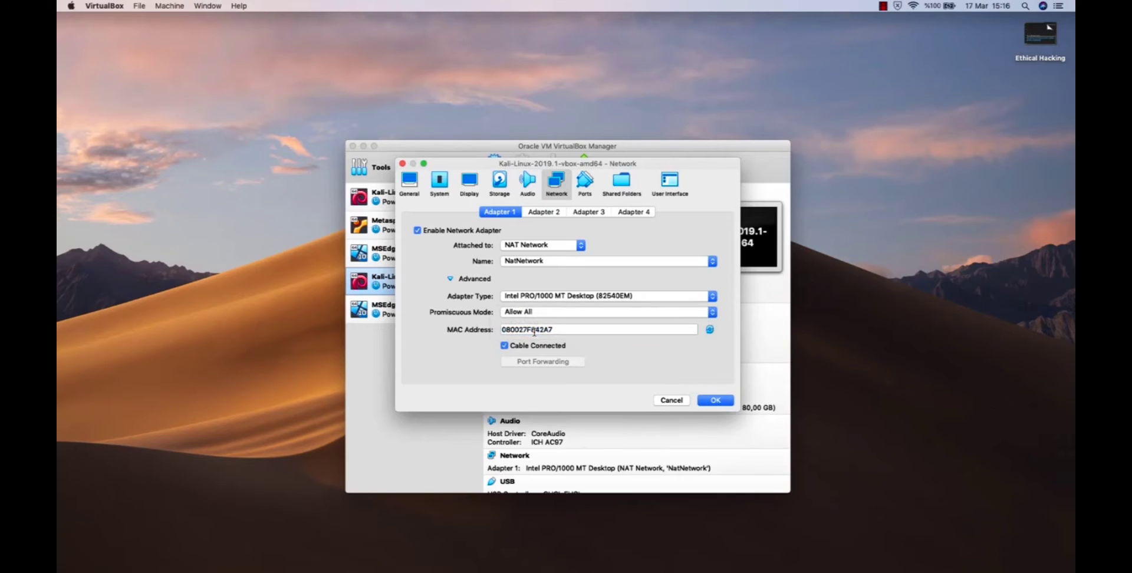
click(718, 401)
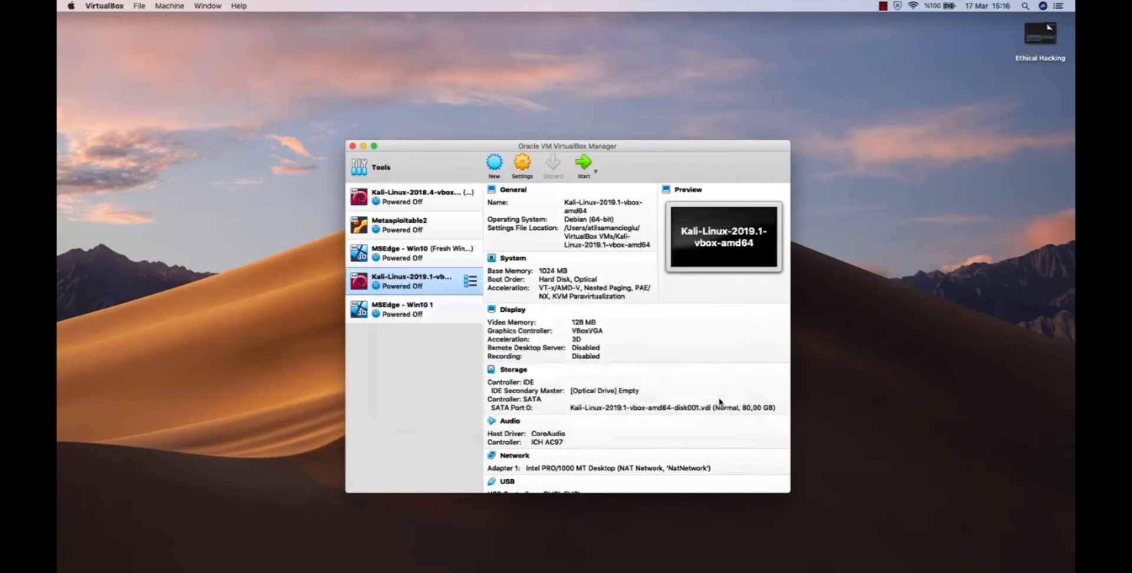
Start the MSEdge - Win10 1 machine and dismiss its keyboard capture message.
click(418, 314)
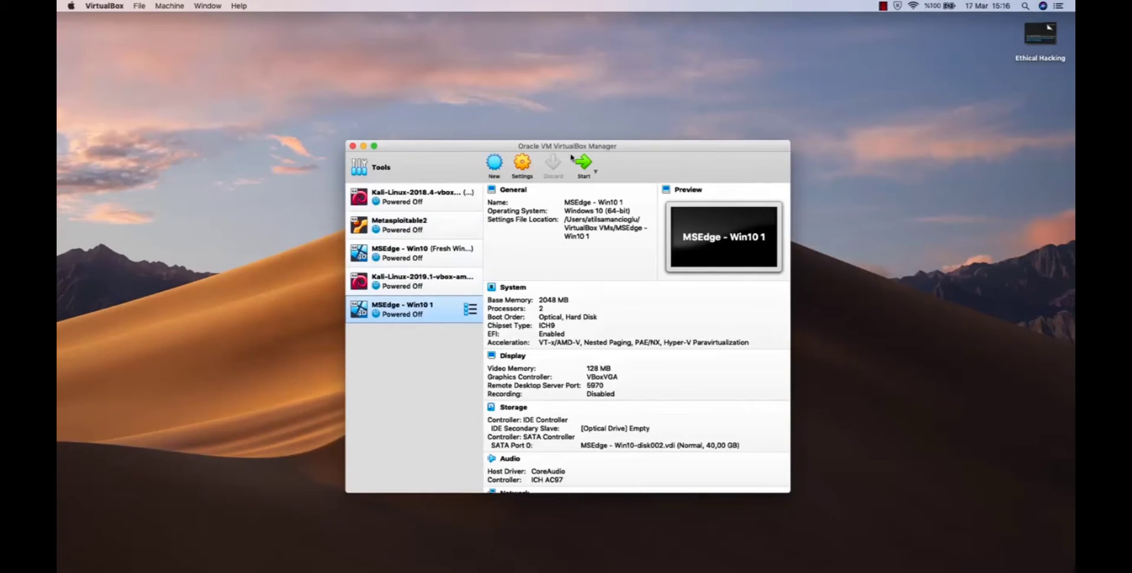
click(586, 165)
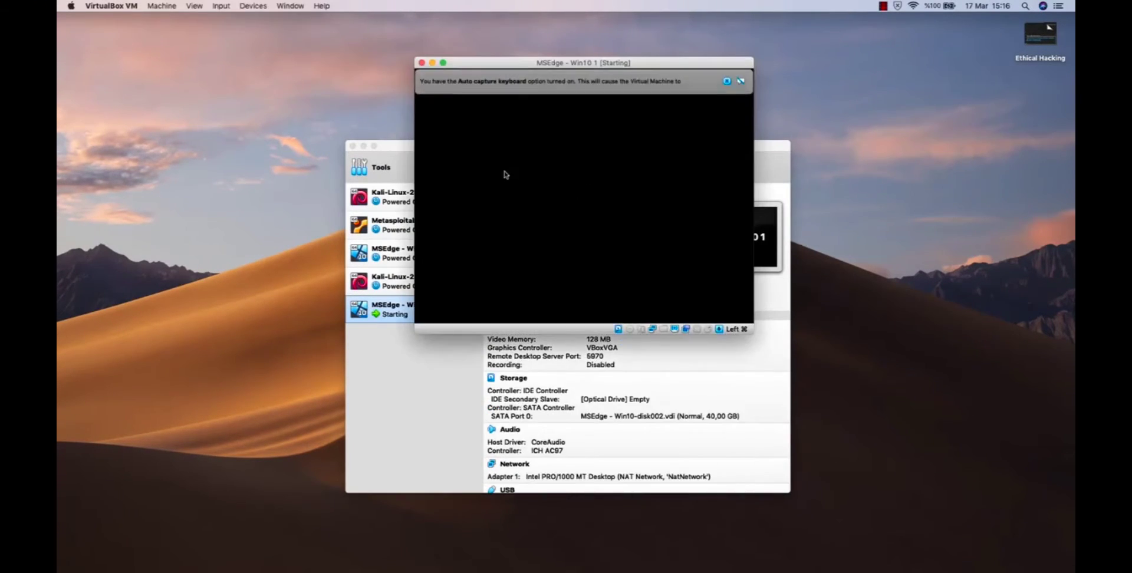
click(727, 82)
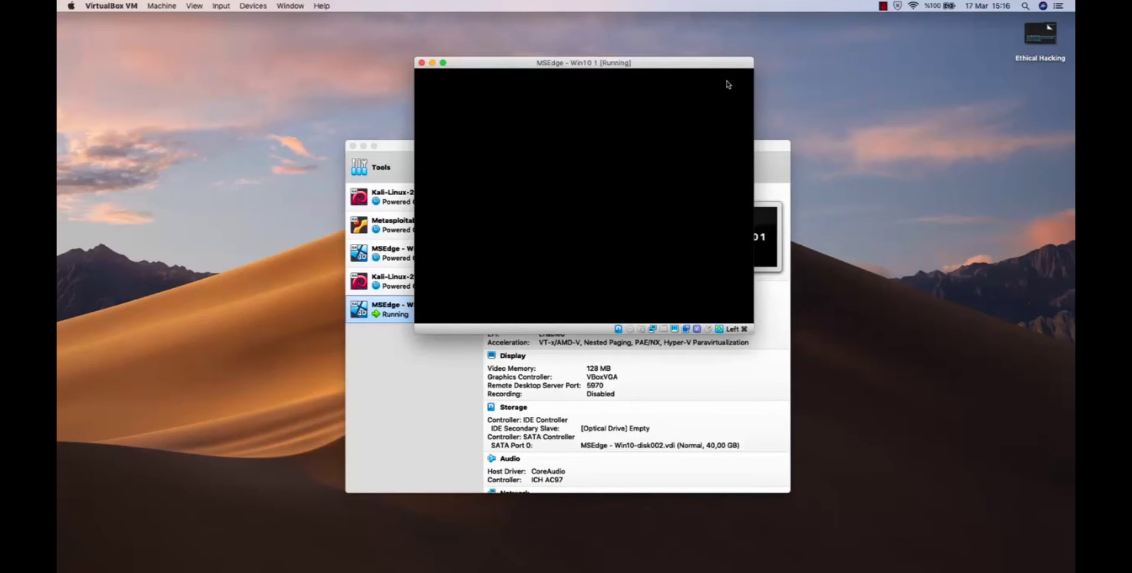
Minimize the VirtualBox Manager, centre the running machine's window on the desktop and dismiss its mouse integration message.
click(769, 148)
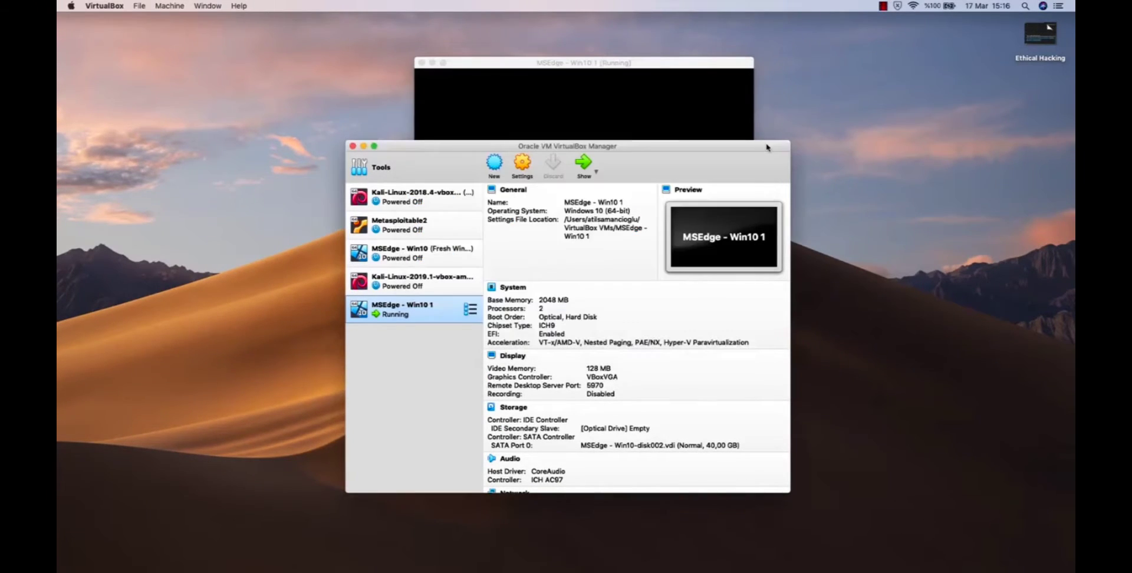
key(super+m)
drag(688, 60, 688, 161)
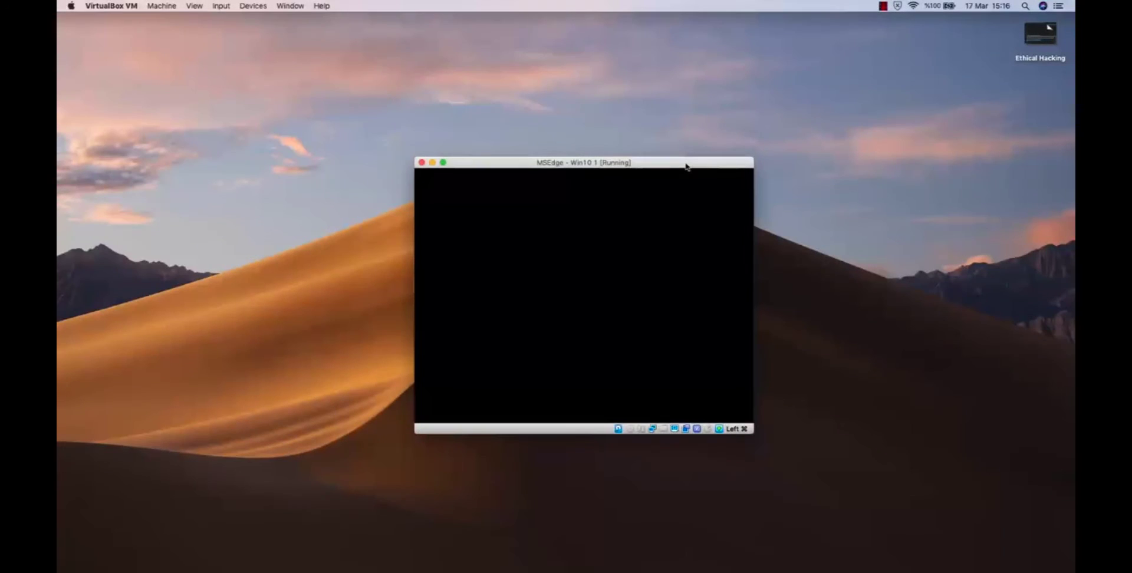
click(937, 240)
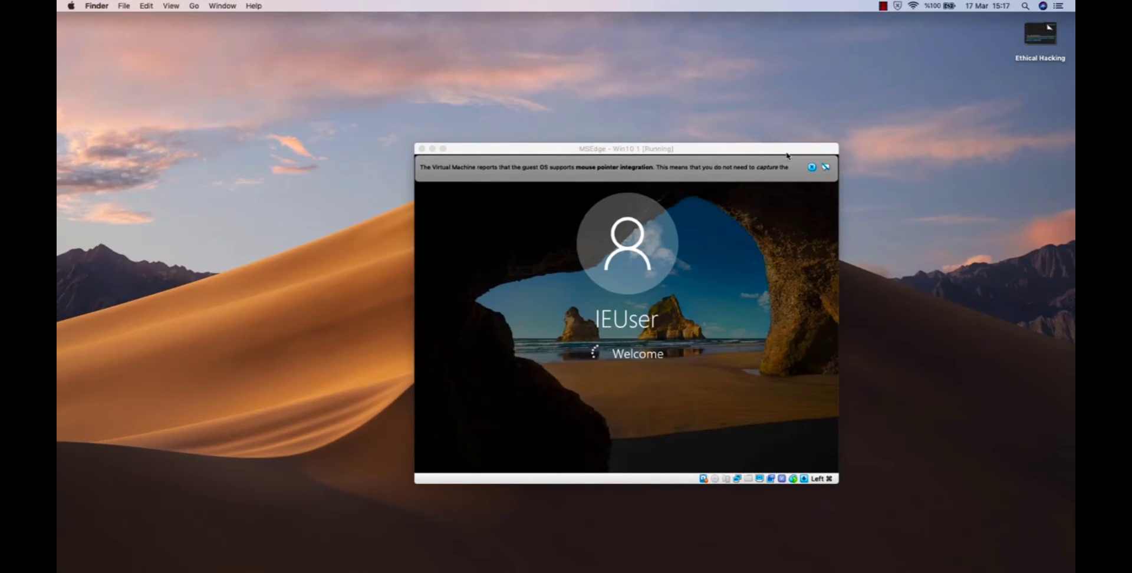
drag(790, 153, 731, 113)
click(755, 125)
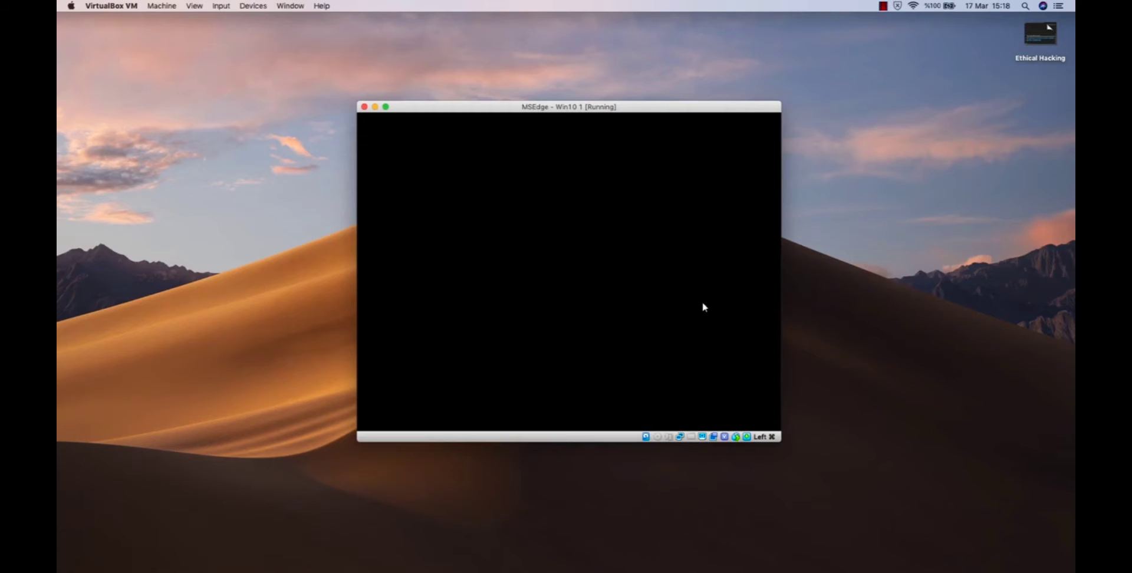
Switch to Safari and reopen Microsoft's free virtual machines download page from the browsing history.
mouse_move(942, 571)
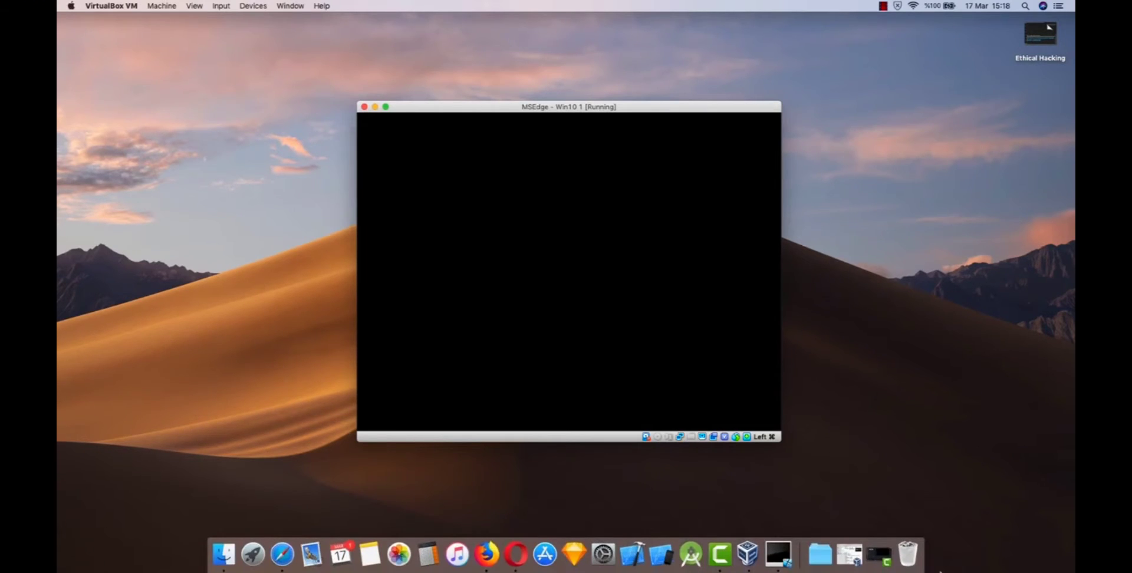
click(281, 568)
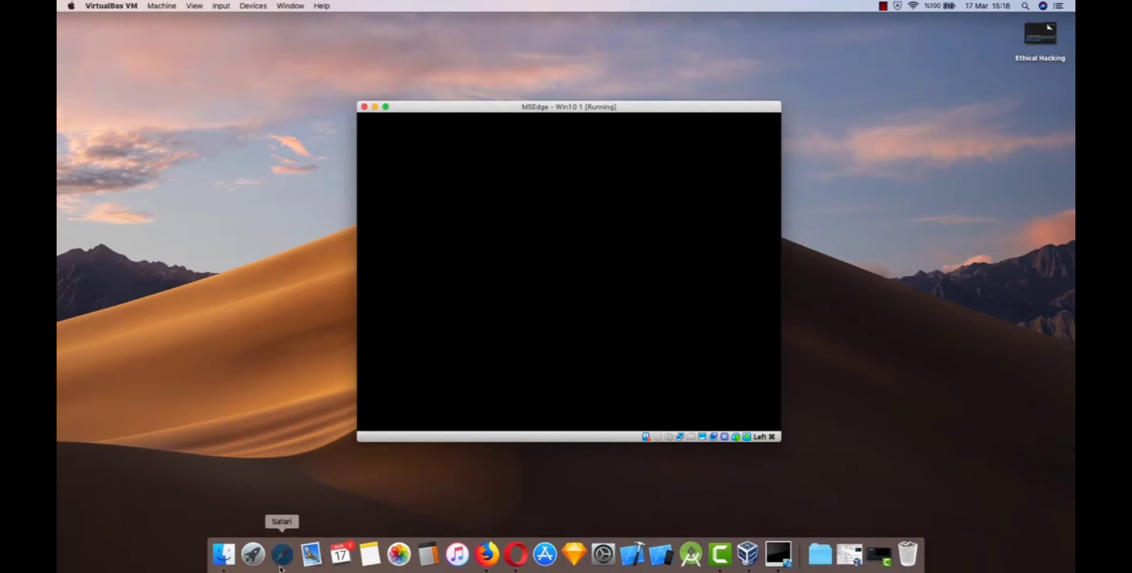
click(204, 6)
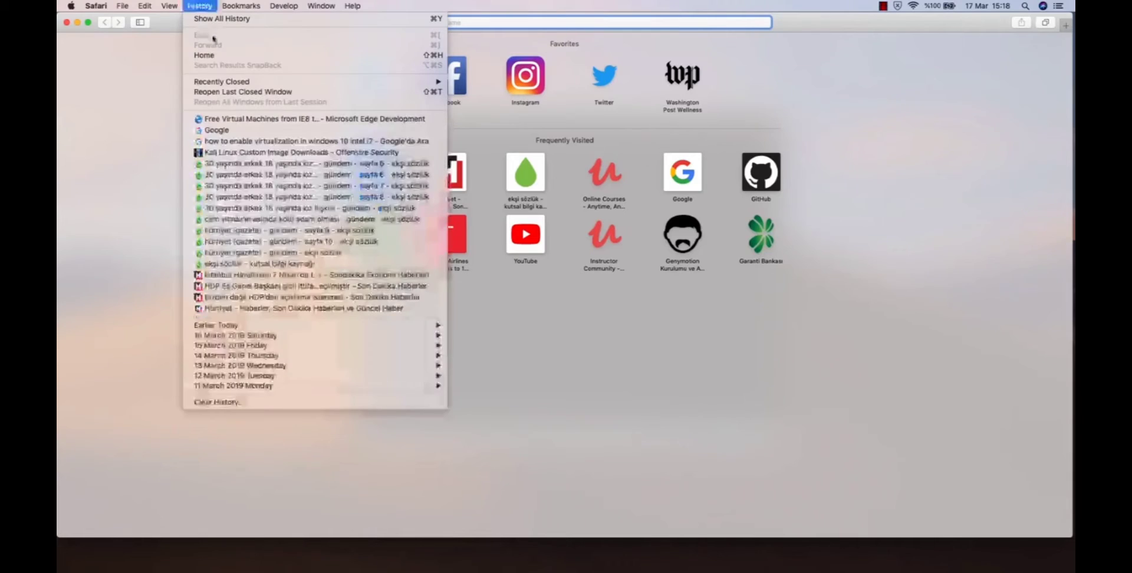
click(239, 120)
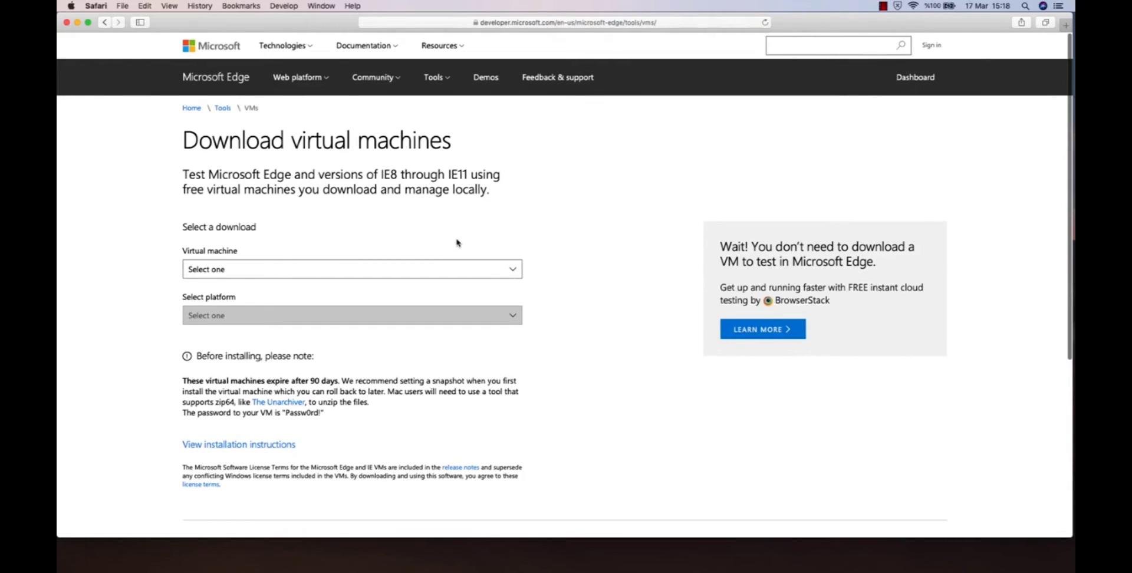
Magnify the pre-installation notes to read the virtual machine's password, and return the page to normal size.
scroll(458, 242, down, 5)
scroll(283, 301, up, 5)
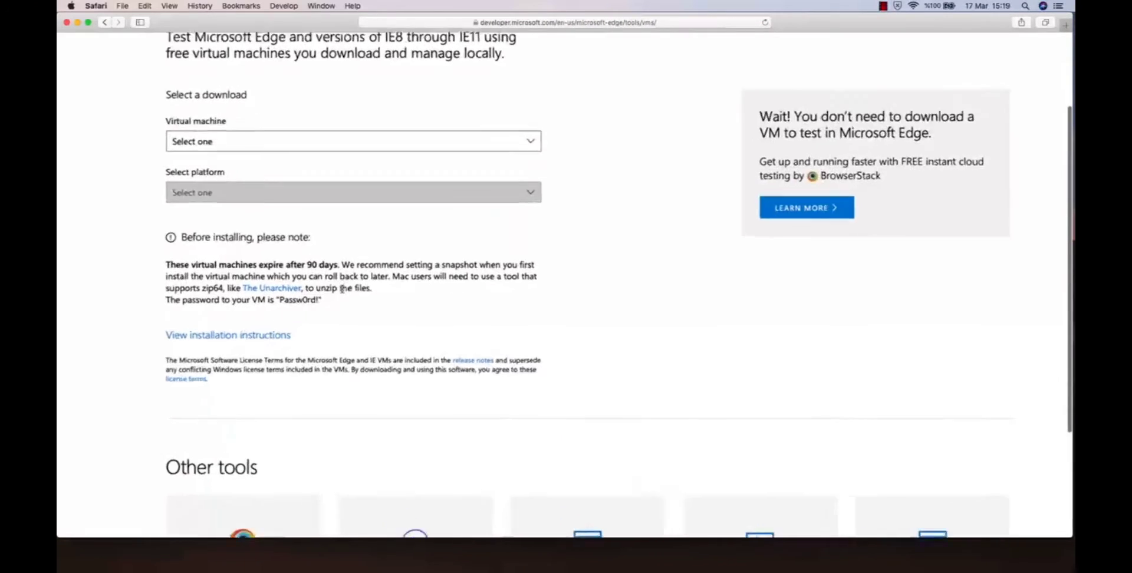
scroll(344, 289, left, 3)
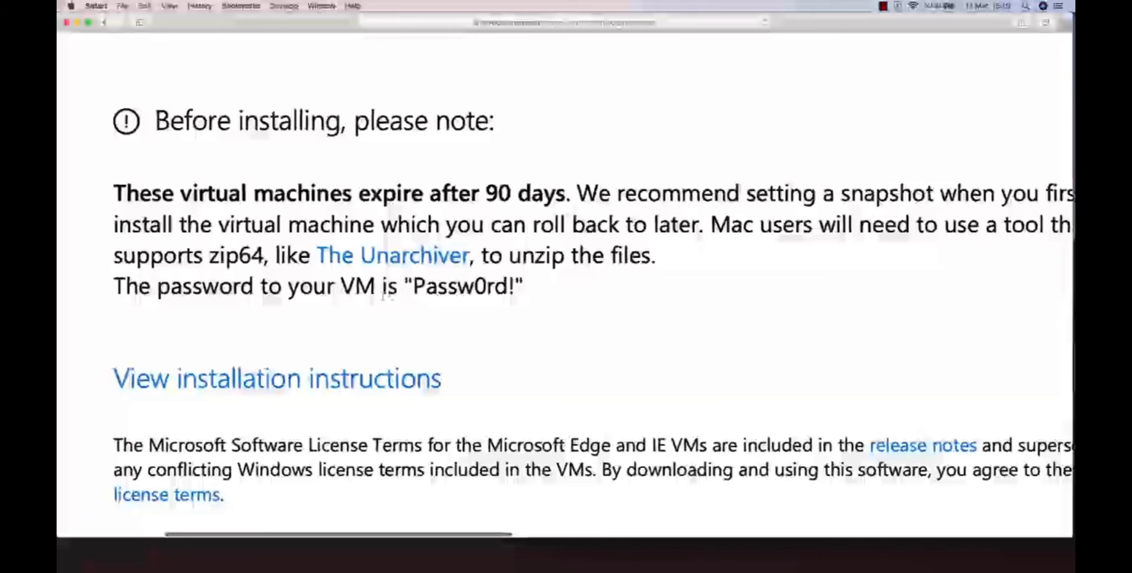
drag(414, 287, 515, 289)
click(479, 290)
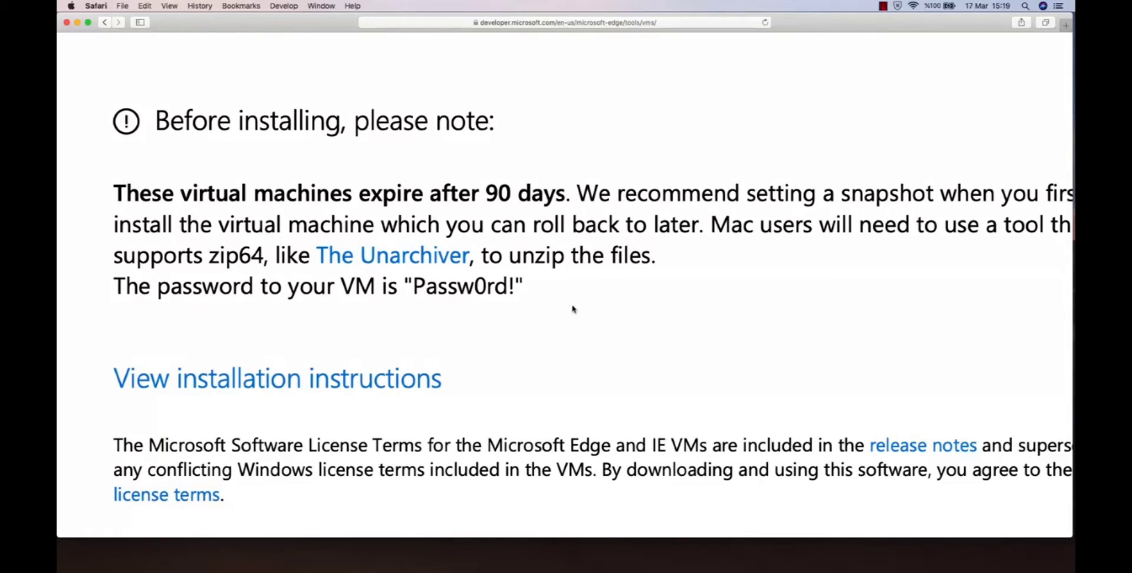
scroll(540, 377, down, 3)
scroll(540, 377, down, 5)
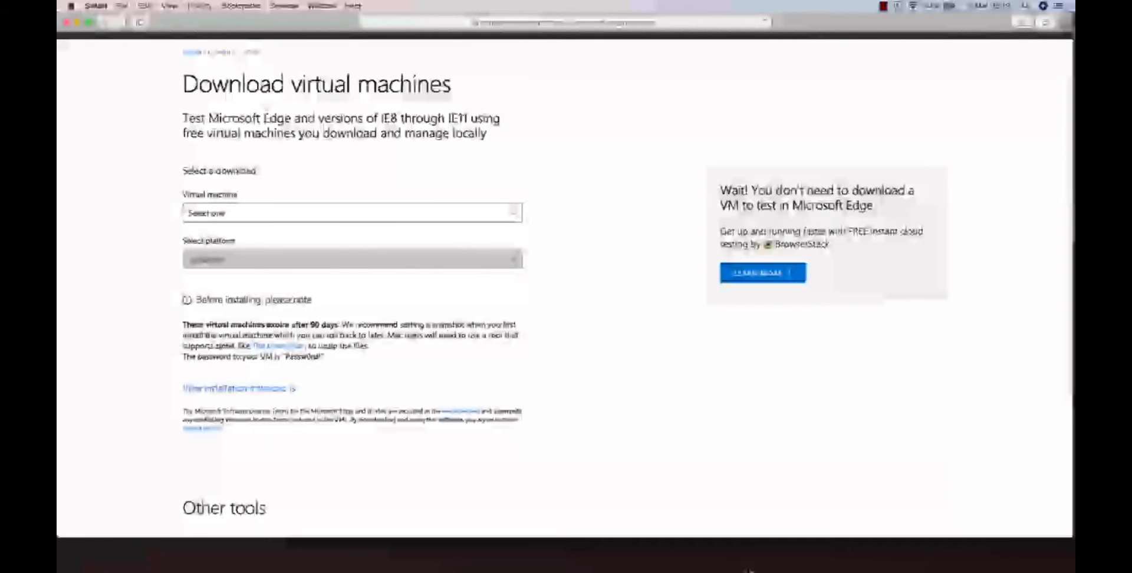
Close the Safari window, return to the running MSEdge - Win10 1 machine and switch it to full screen.
mouse_move(778, 569)
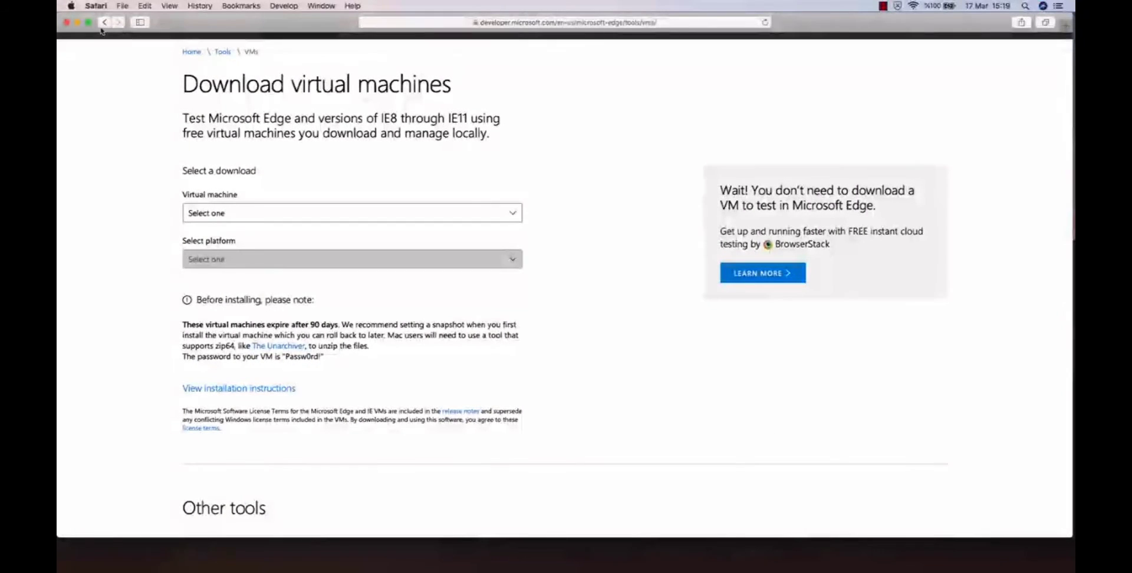
click(66, 23)
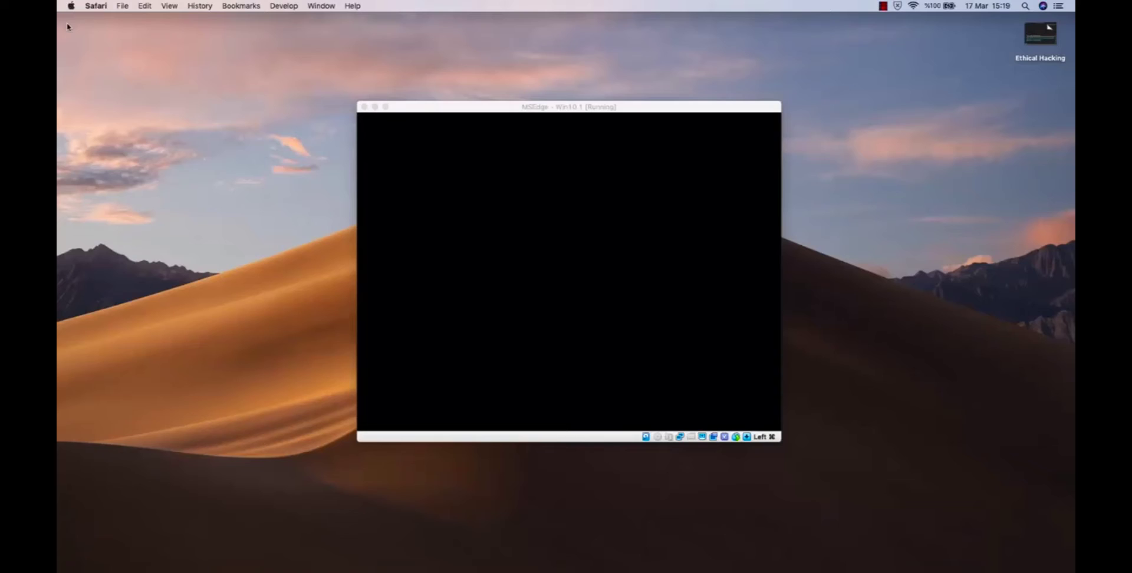
click(475, 102)
click(930, 196)
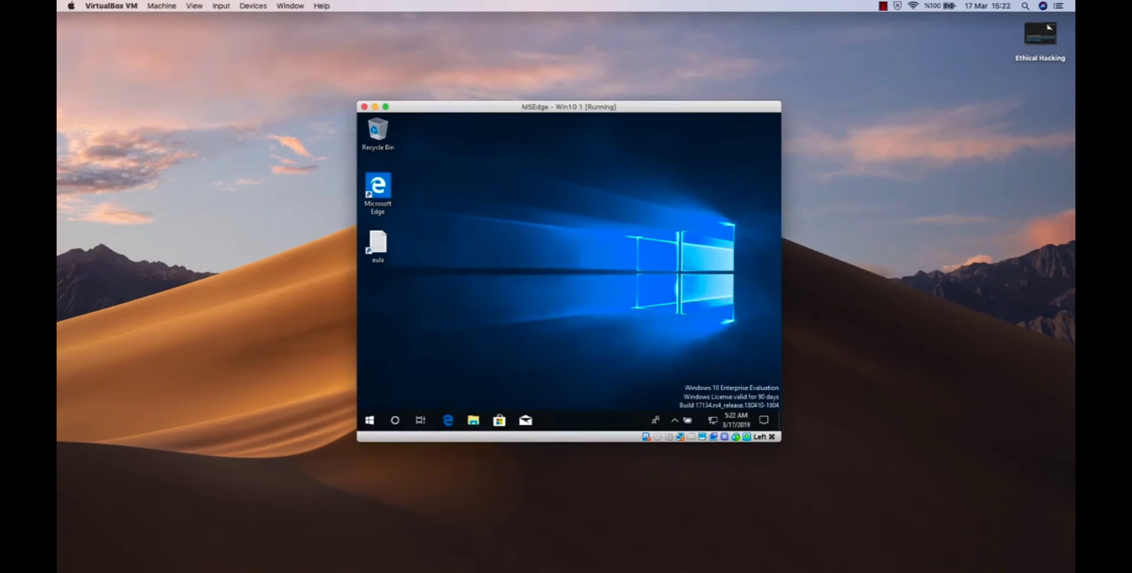
drag(506, 109, 506, 108)
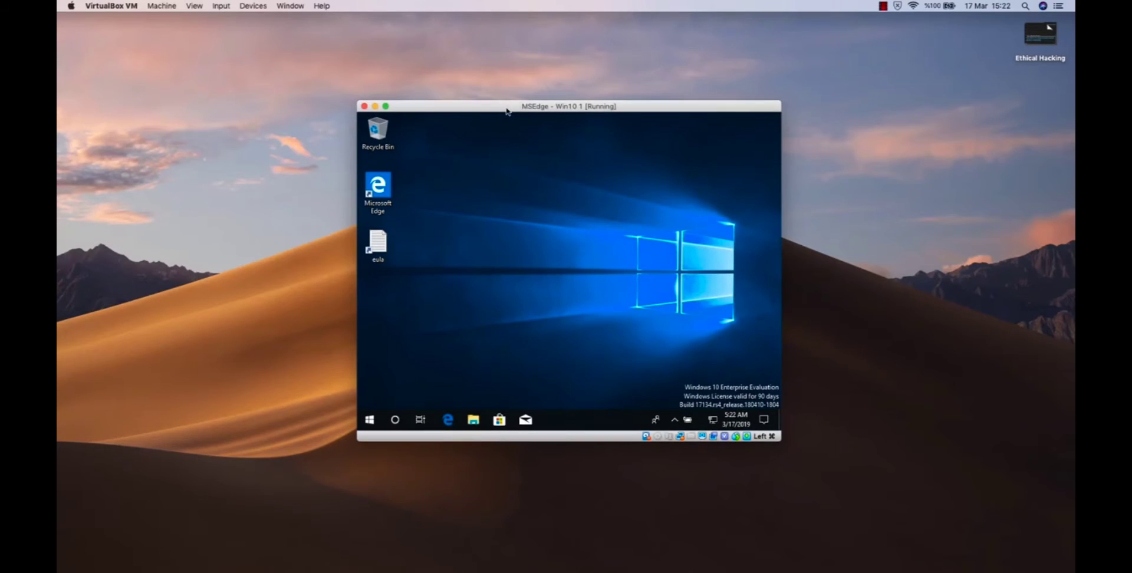
click(386, 107)
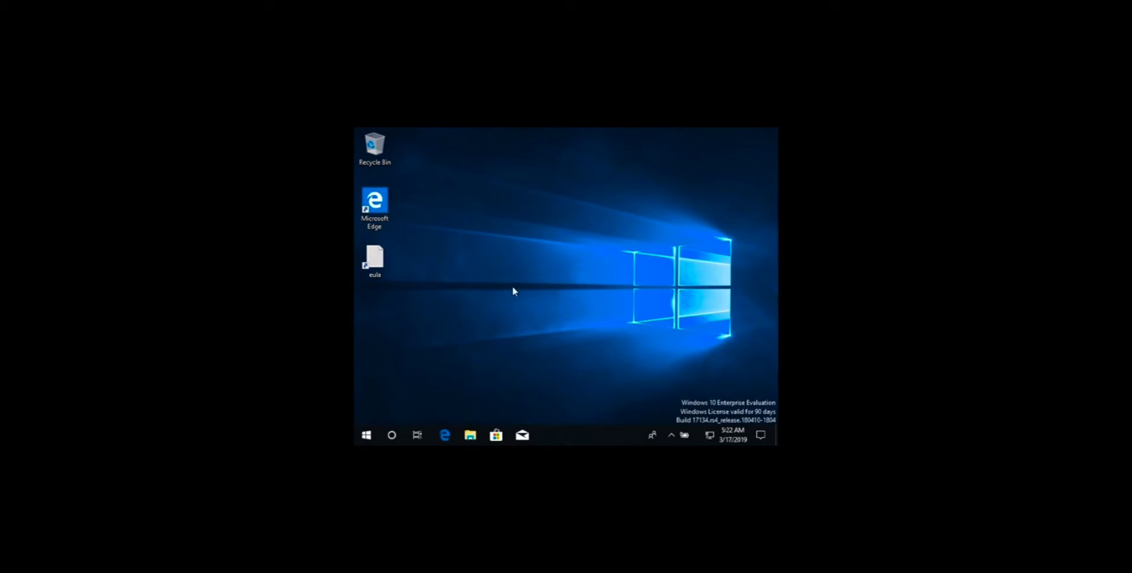
Set the Windows desktop's display resolution to 1280 × 1024, keep the changes and close the display settings.
right_click(543, 239)
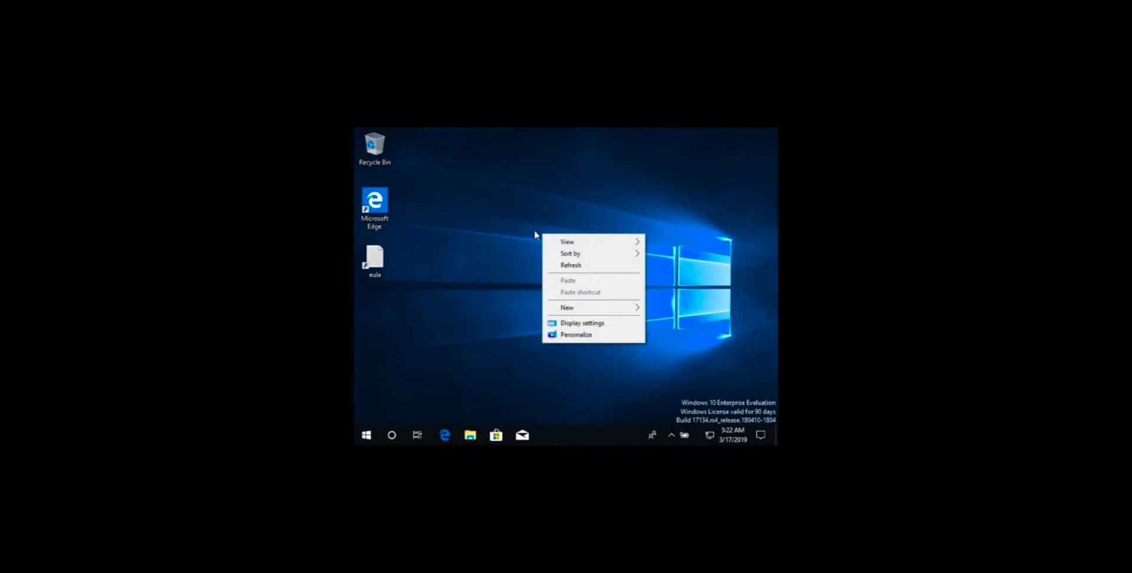
click(586, 323)
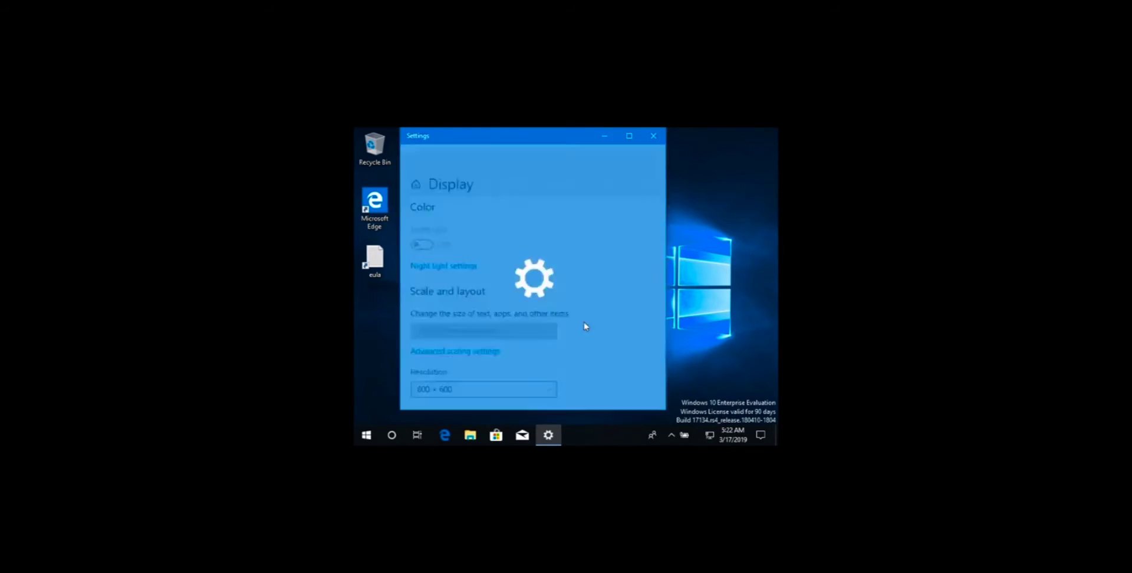
scroll(514, 268, down, 3)
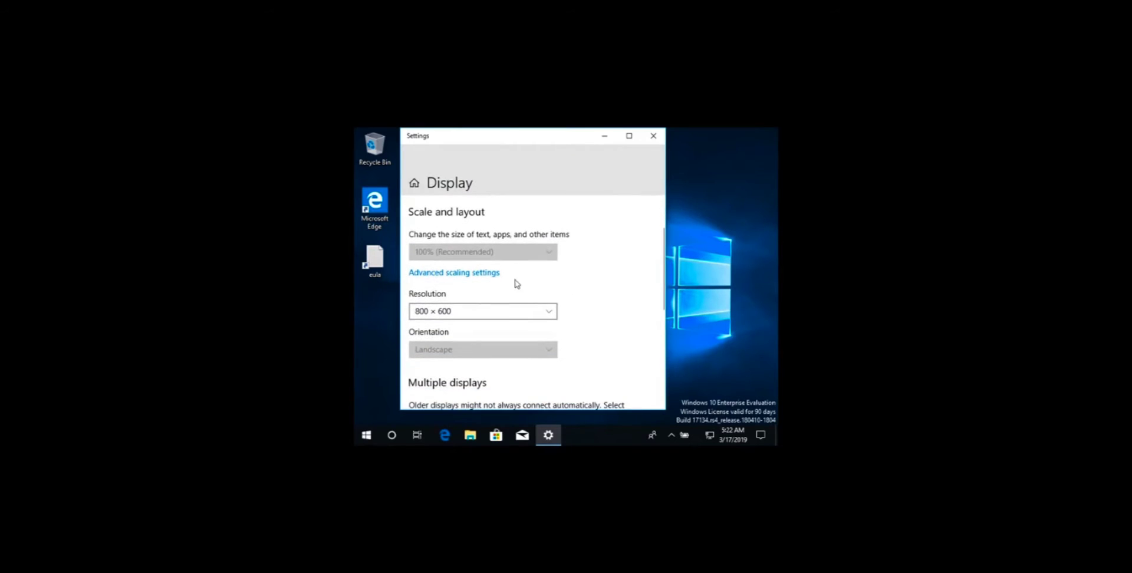
click(518, 311)
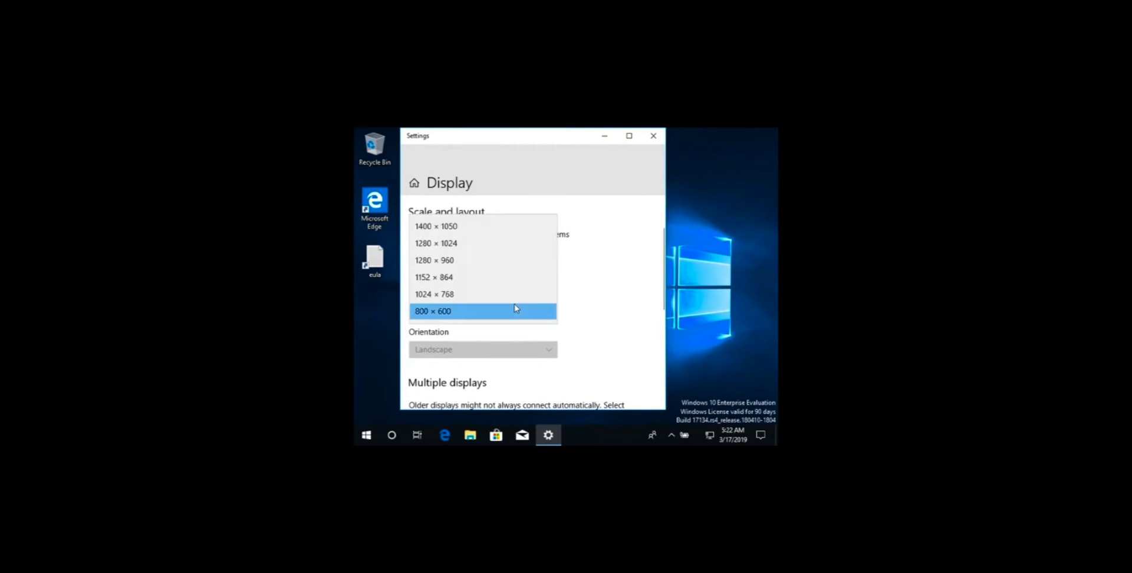
click(515, 248)
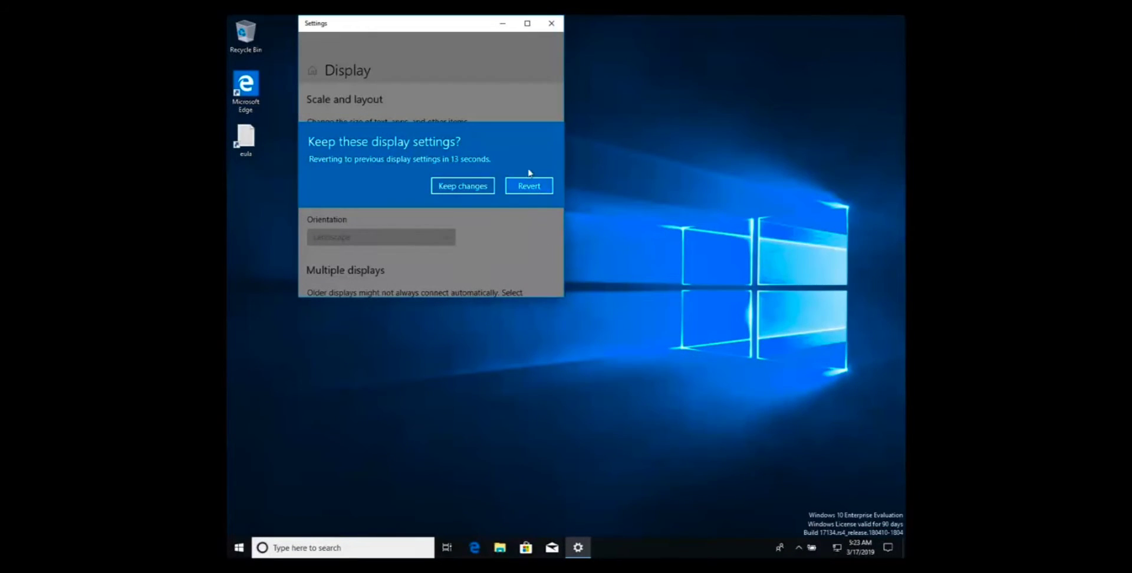
click(469, 186)
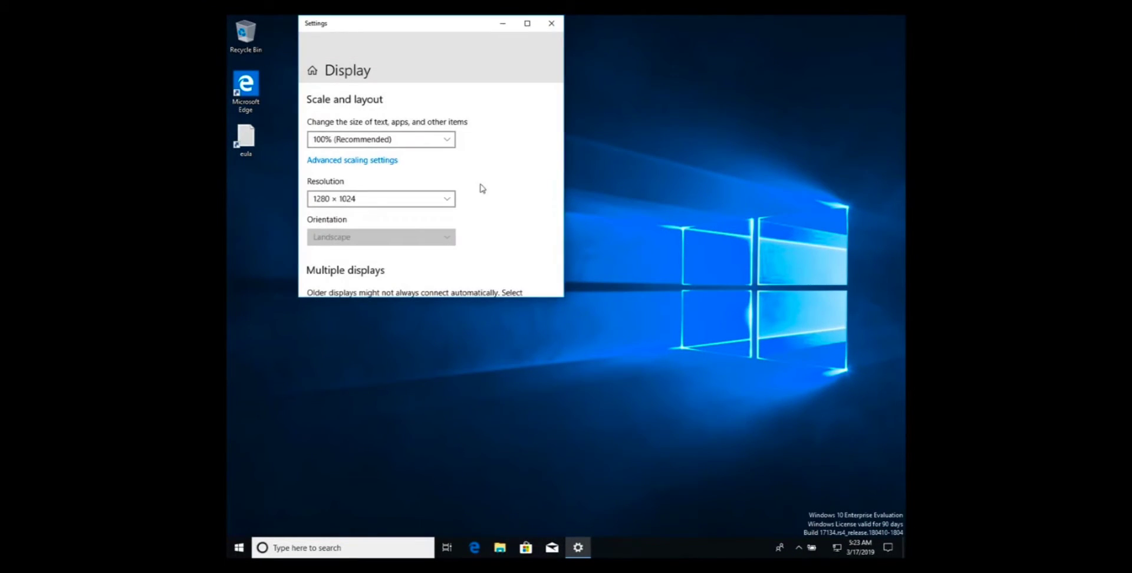
click(553, 25)
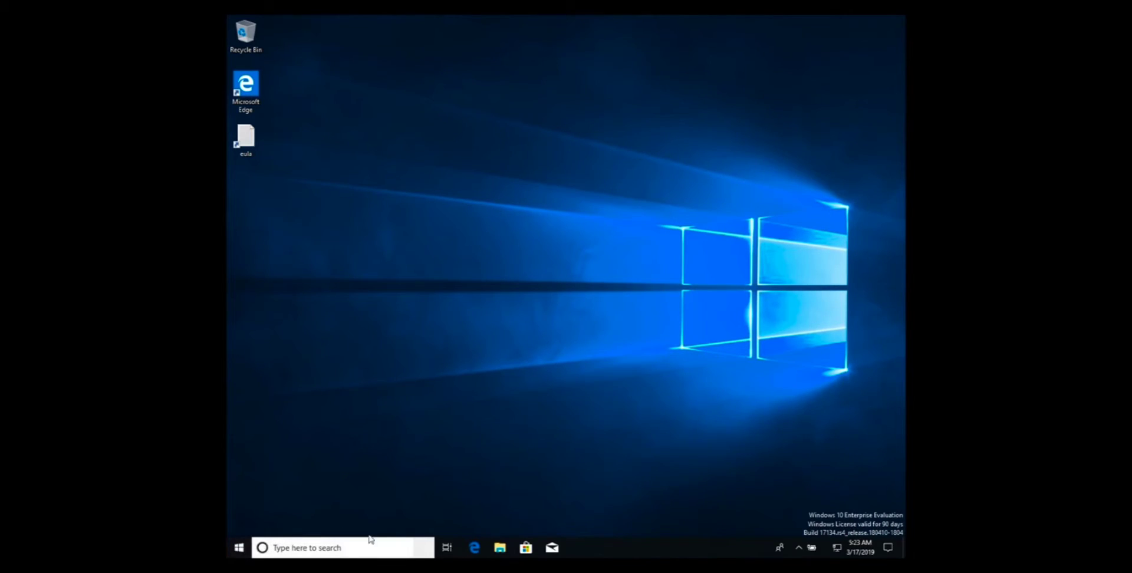
Search Windows for "sett", open the Settings app, enlarge its window and place it near the middle of the desktop.
click(242, 552)
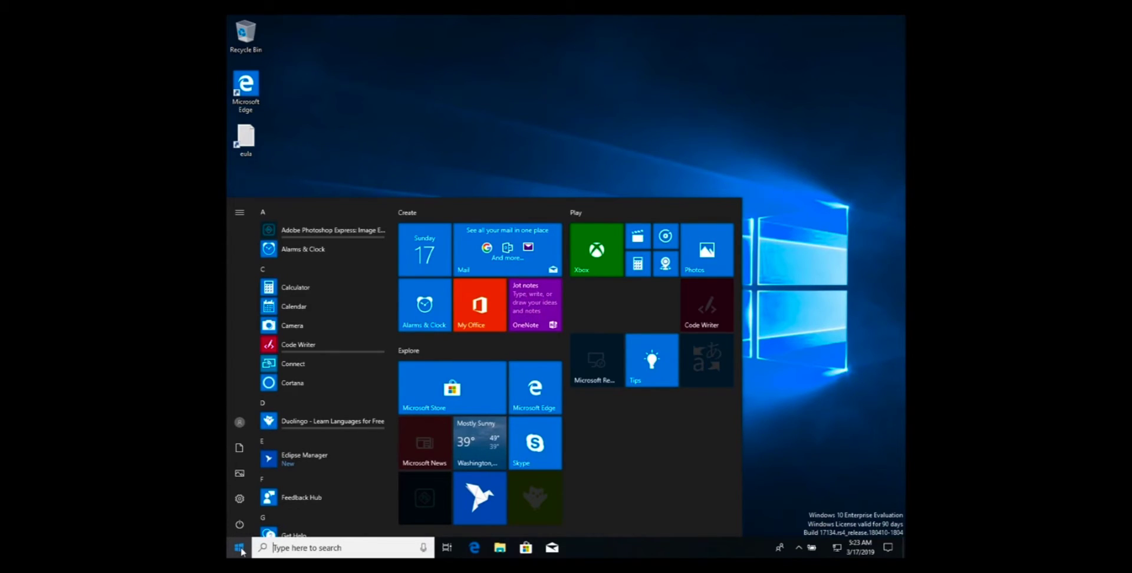
text(sett)
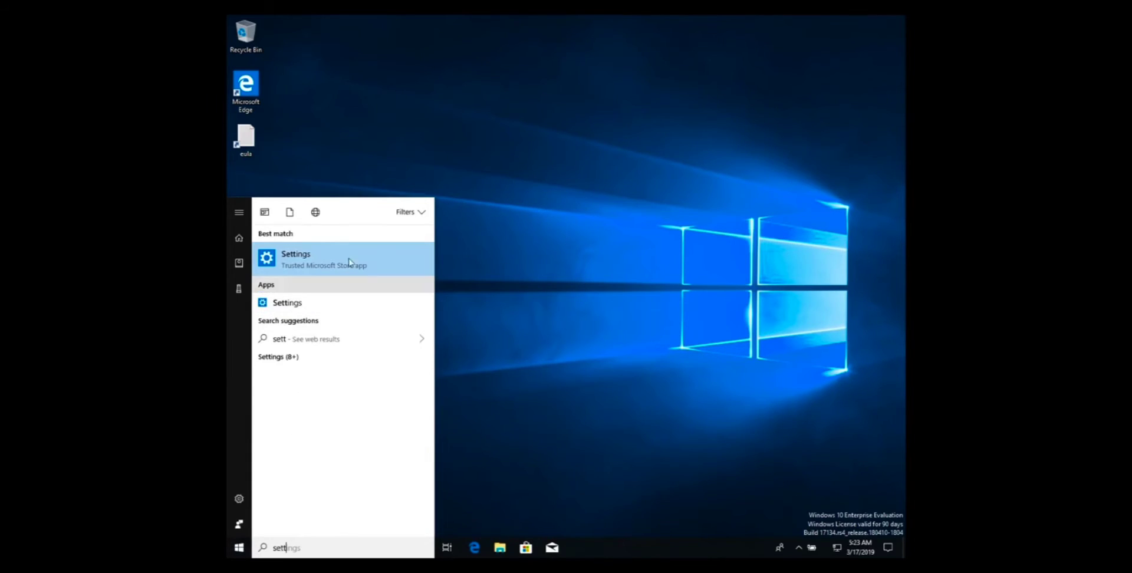
click(334, 266)
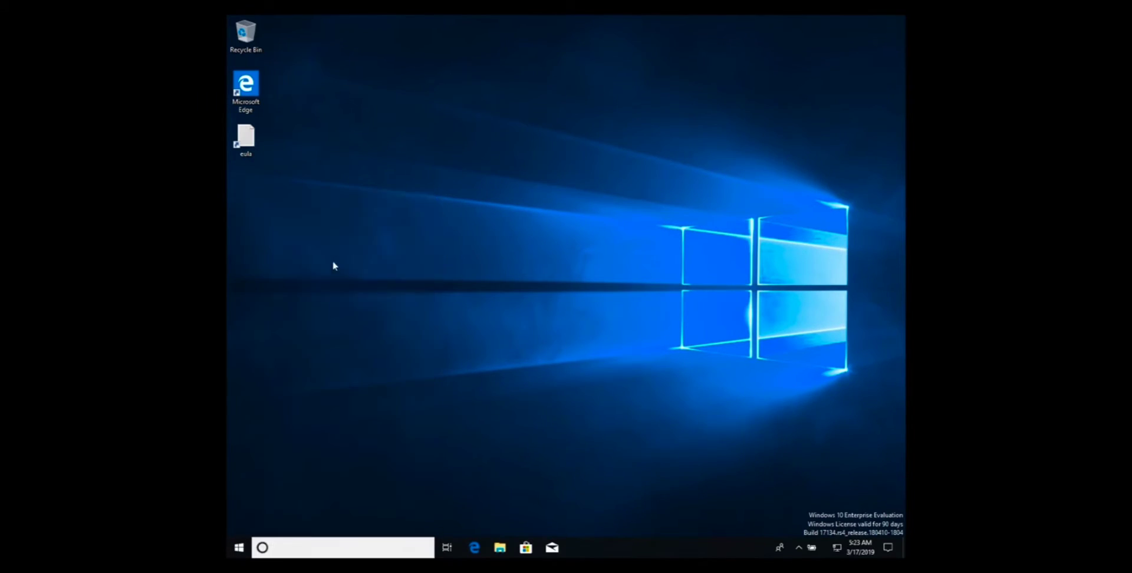
drag(405, 28, 557, 108)
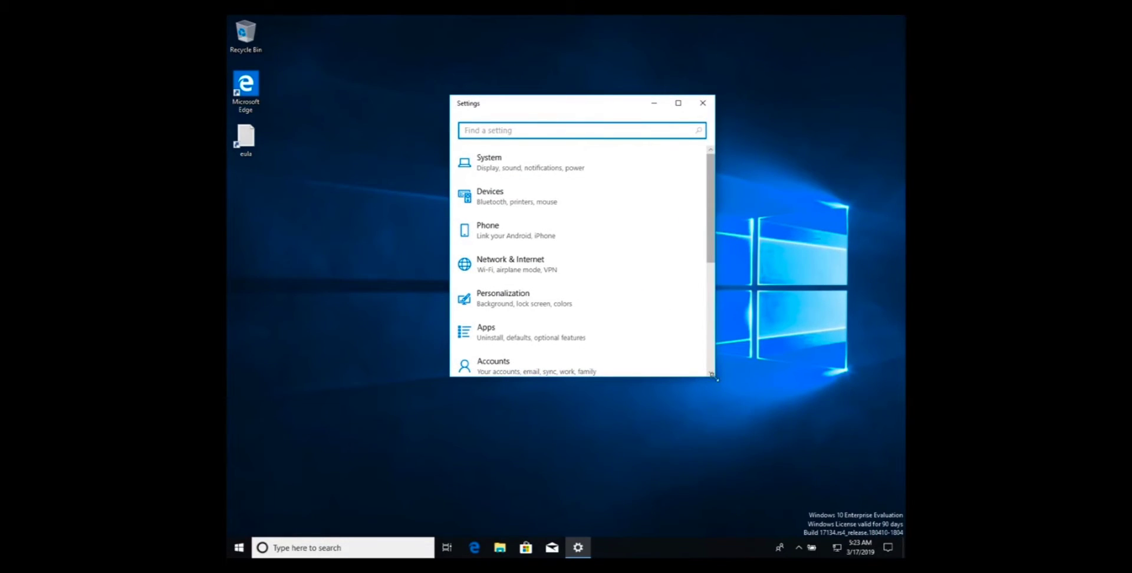
drag(716, 379, 834, 456)
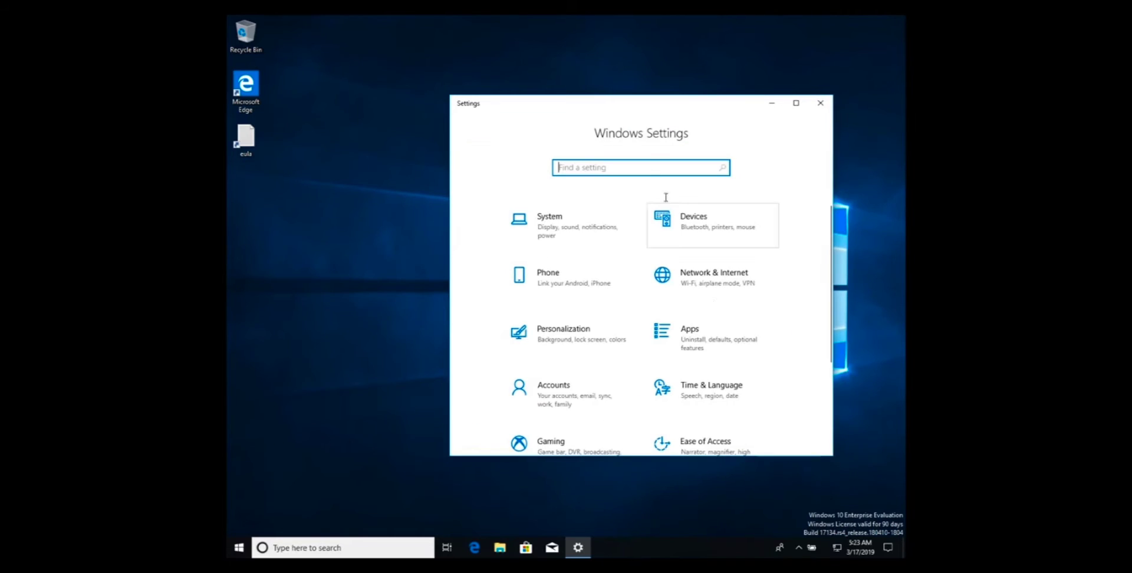
drag(625, 111, 574, 91)
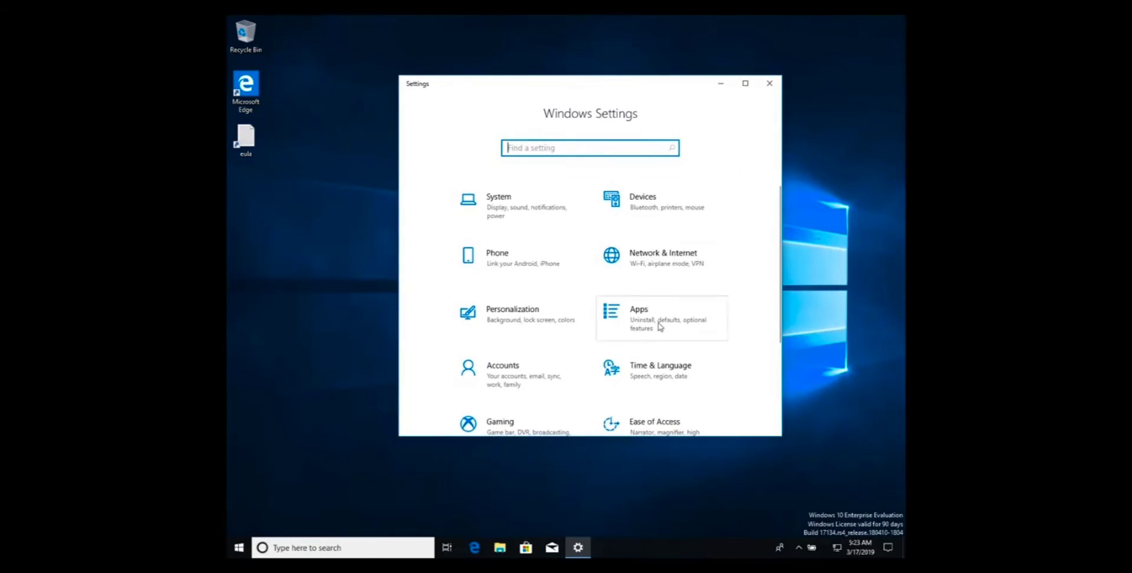
Open the Update & Security category in Windows Settings.
scroll(659, 327, down, 1)
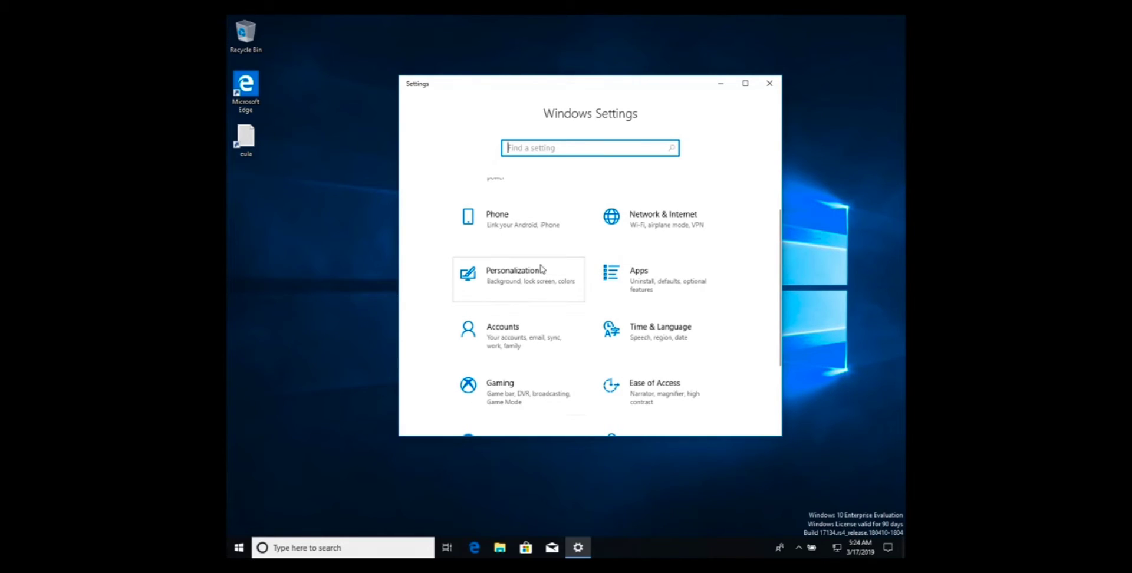
scroll(541, 269, down, 3)
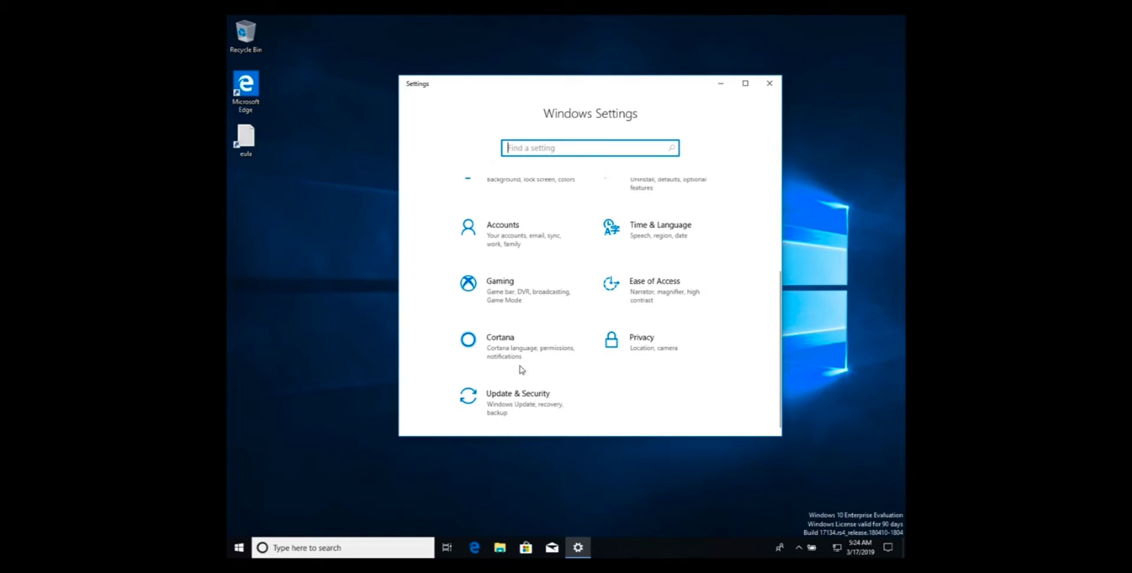
click(547, 282)
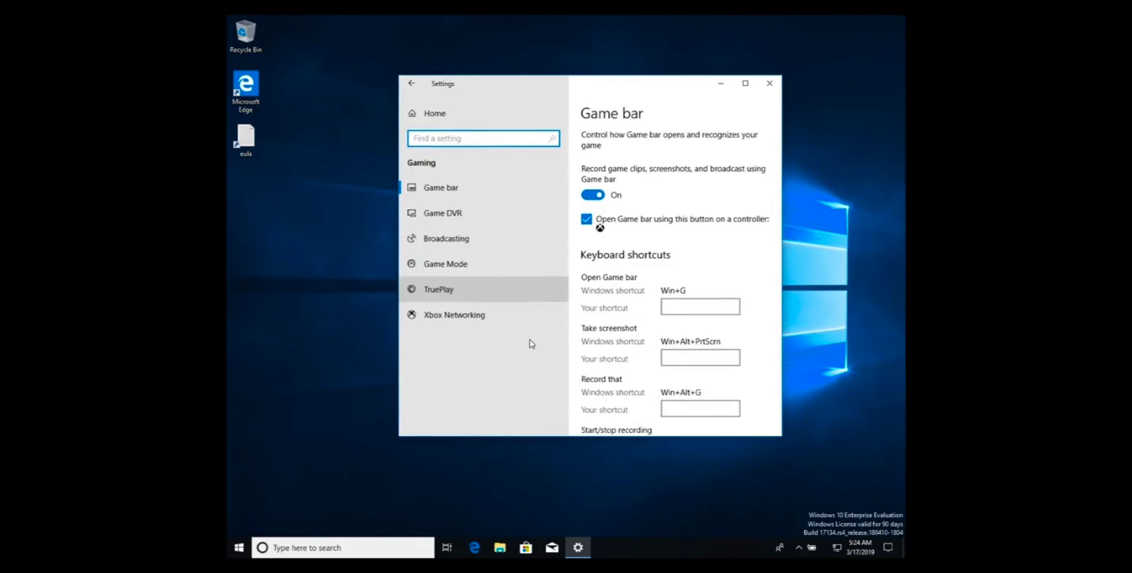
click(413, 83)
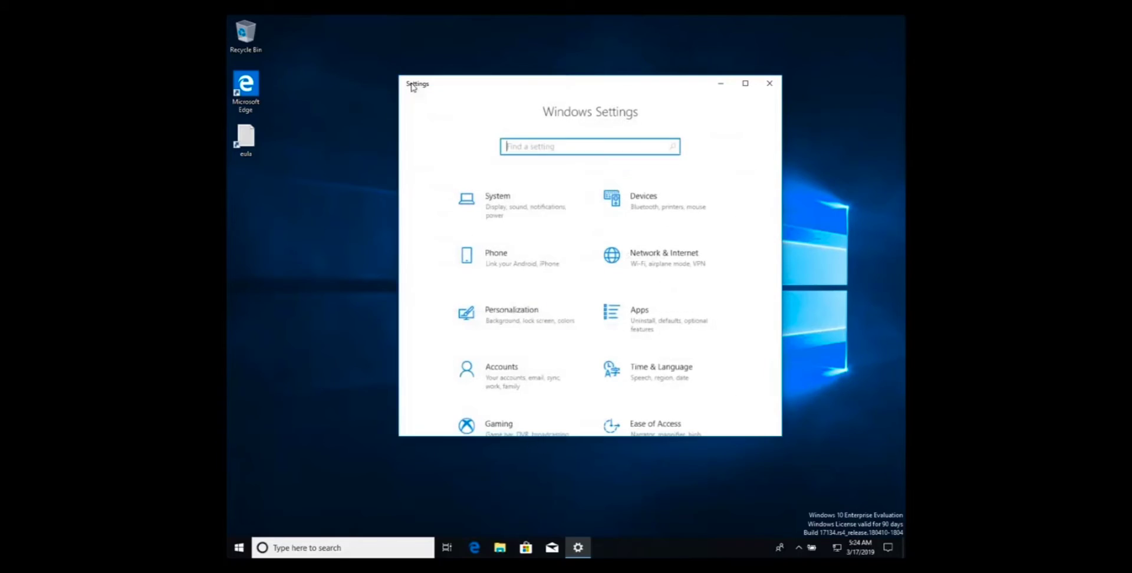
scroll(521, 393, down, 3)
click(507, 408)
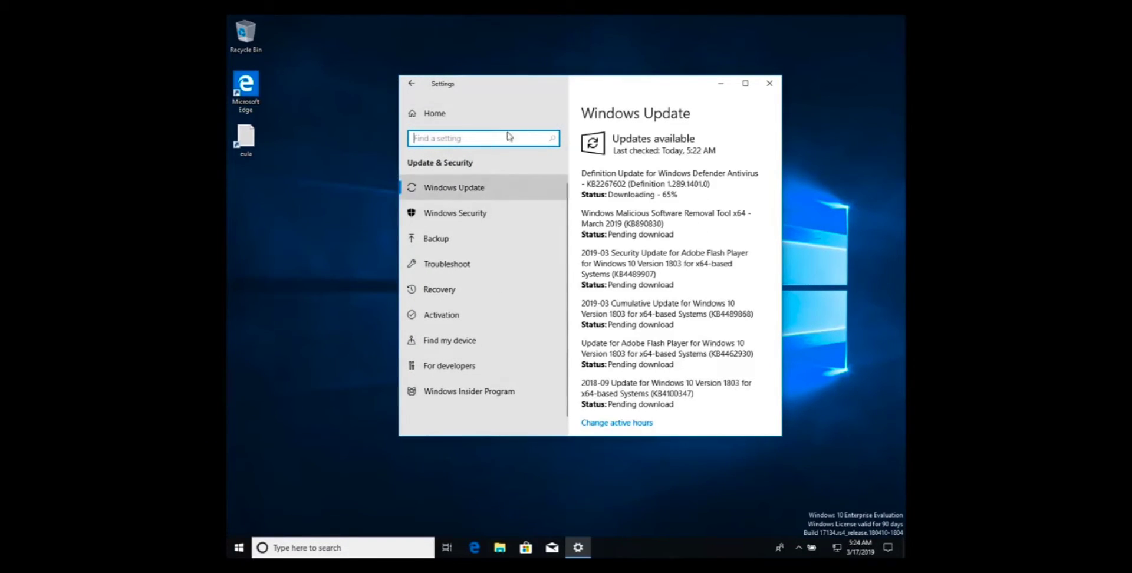
Open Firewall & network protection from the Windows Security protection areas.
click(467, 216)
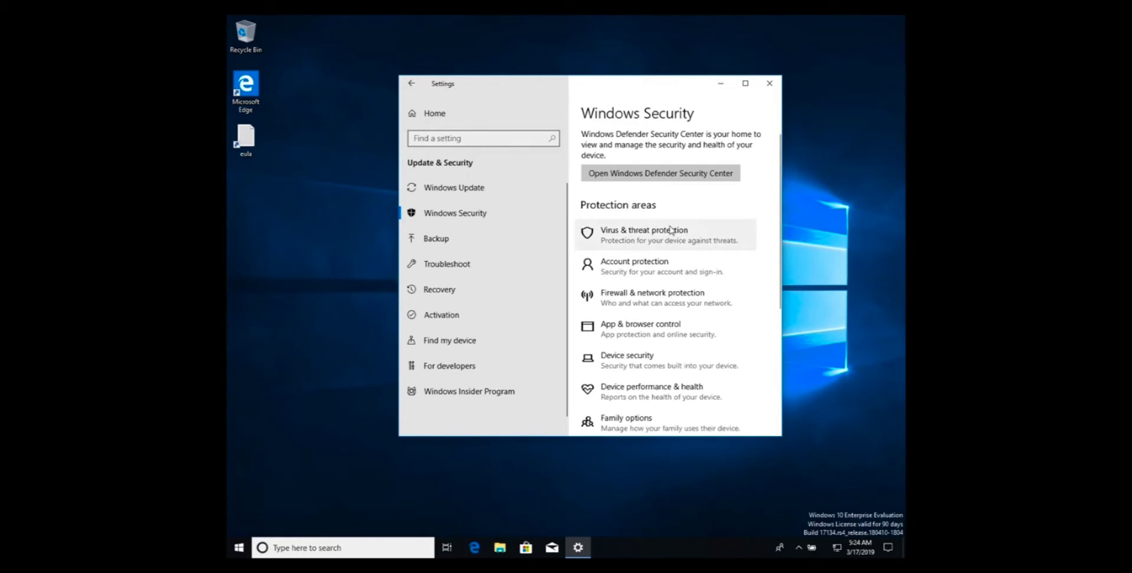
scroll(682, 321, down, 1)
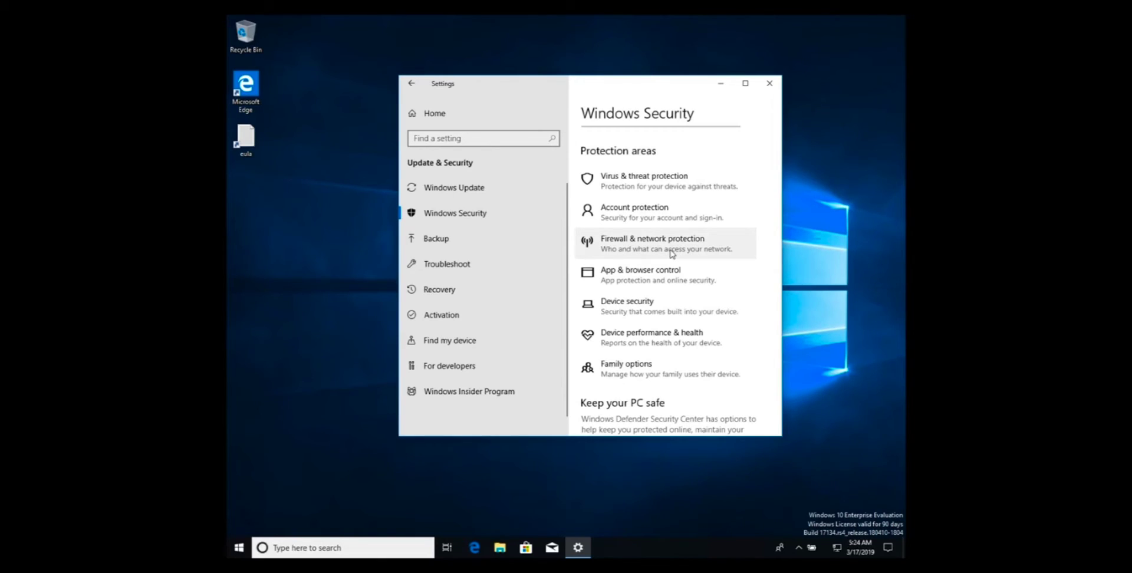
click(672, 254)
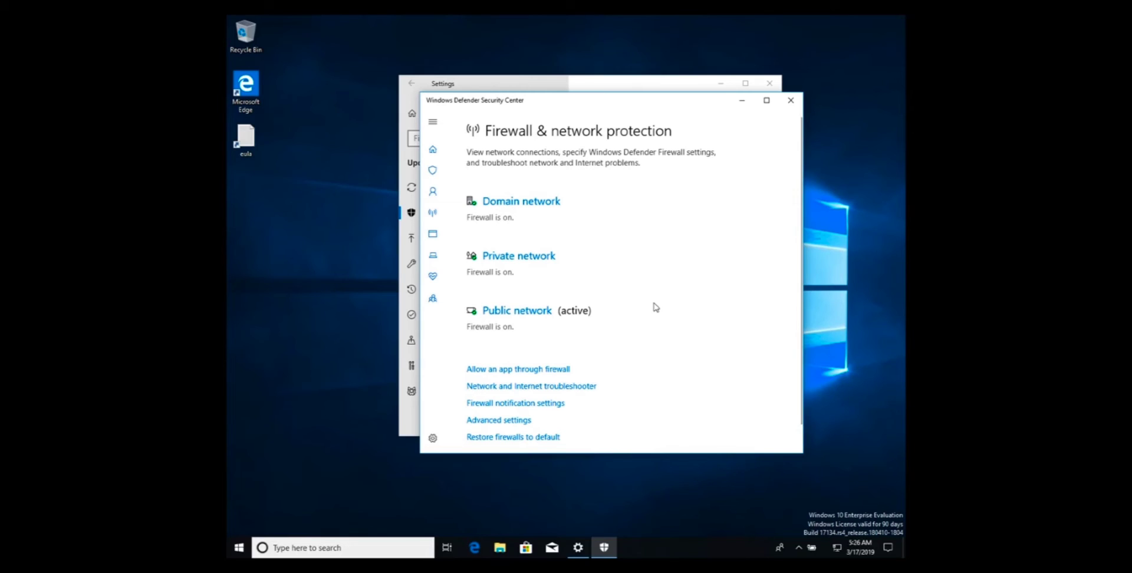
Turn off Windows Defender Firewall for the private network, approve the change and return to the firewall overview.
click(534, 260)
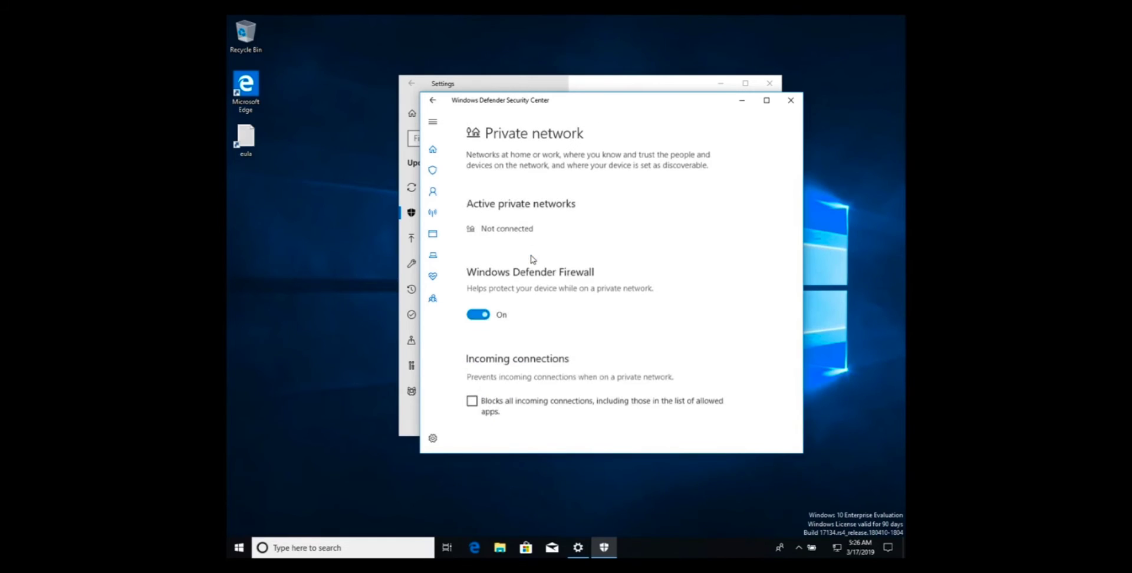
click(467, 314)
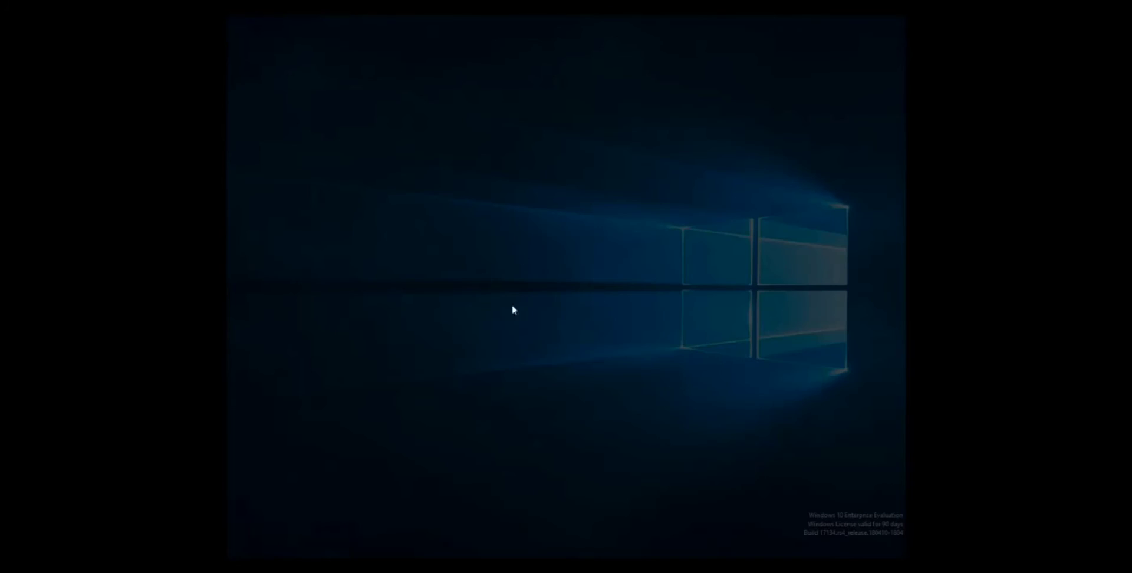
click(512, 348)
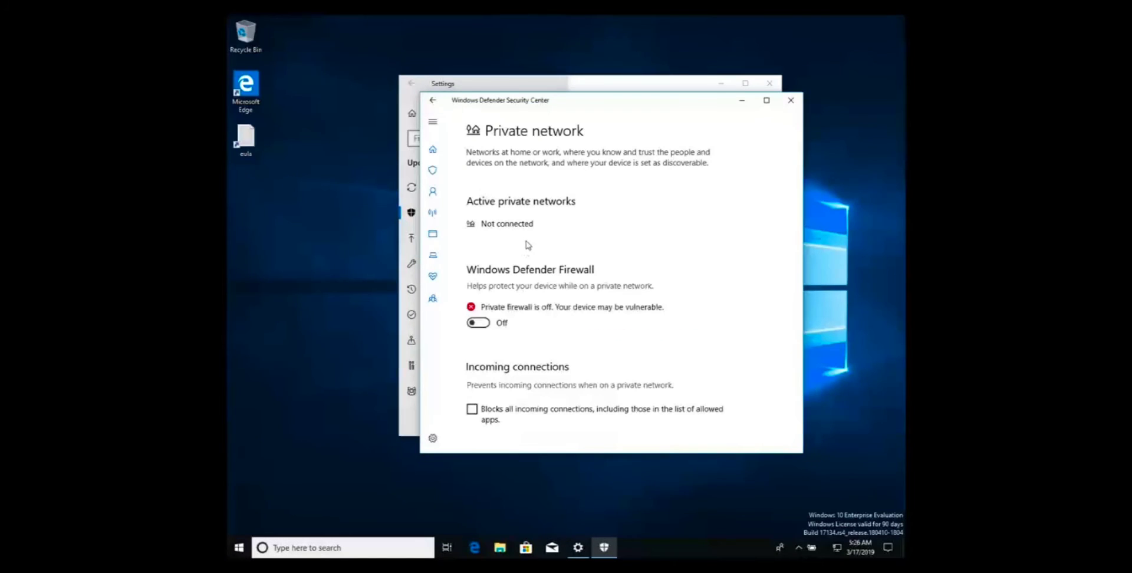
click(432, 100)
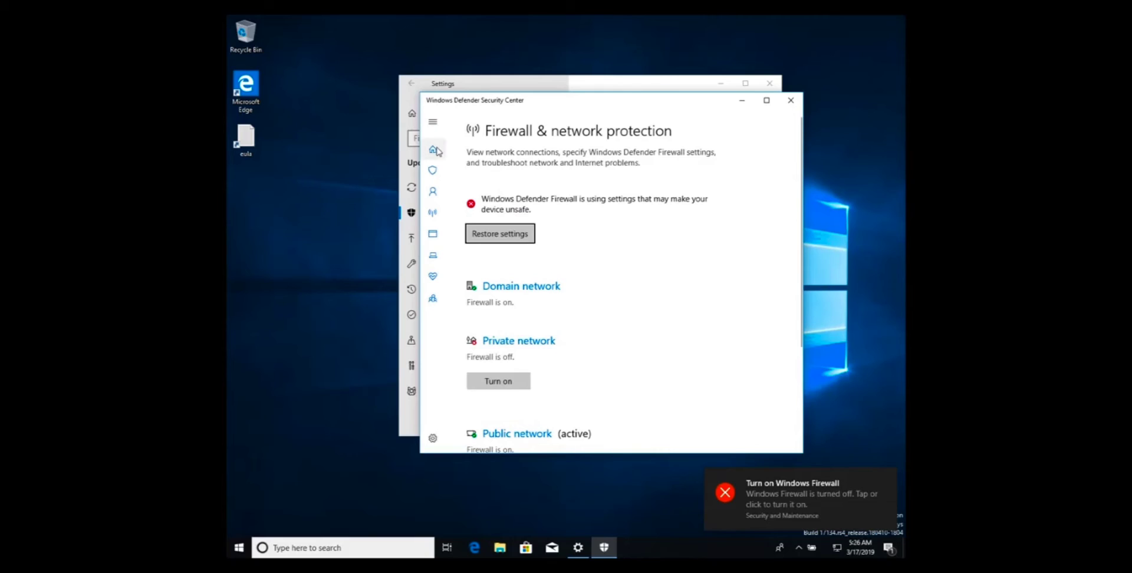
Look over the Security at a glance overview and open its Virus & threat protection area.
click(434, 171)
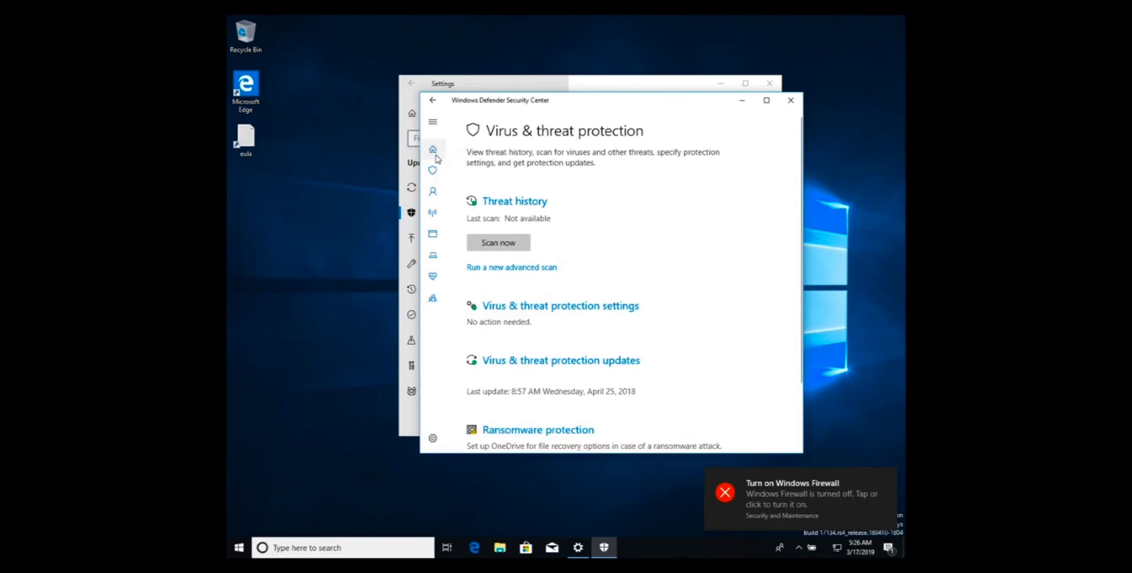
click(435, 154)
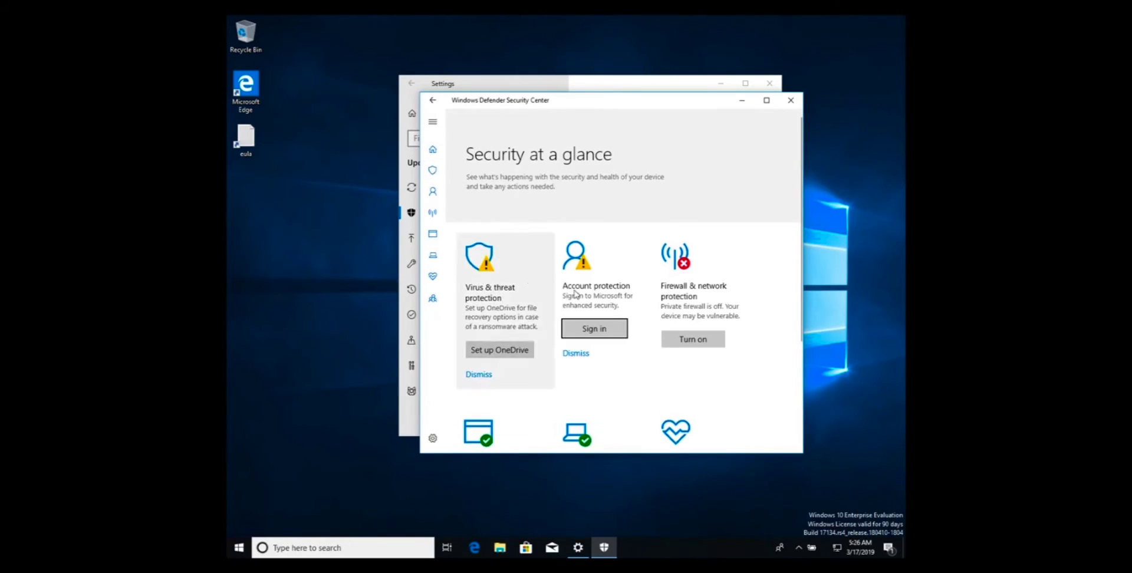
scroll(527, 322, down, 1)
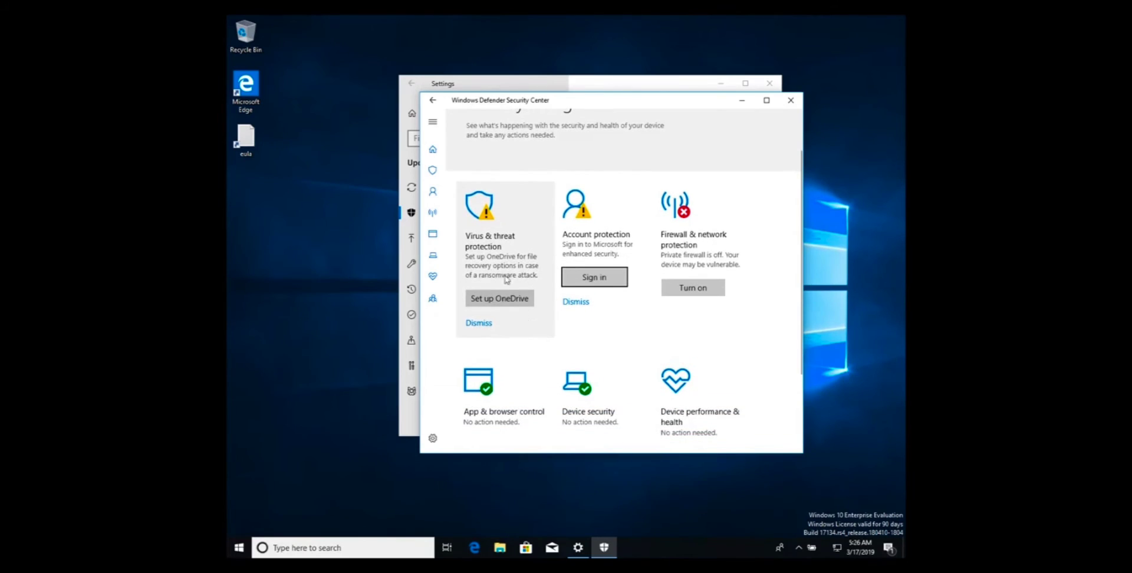
click(513, 236)
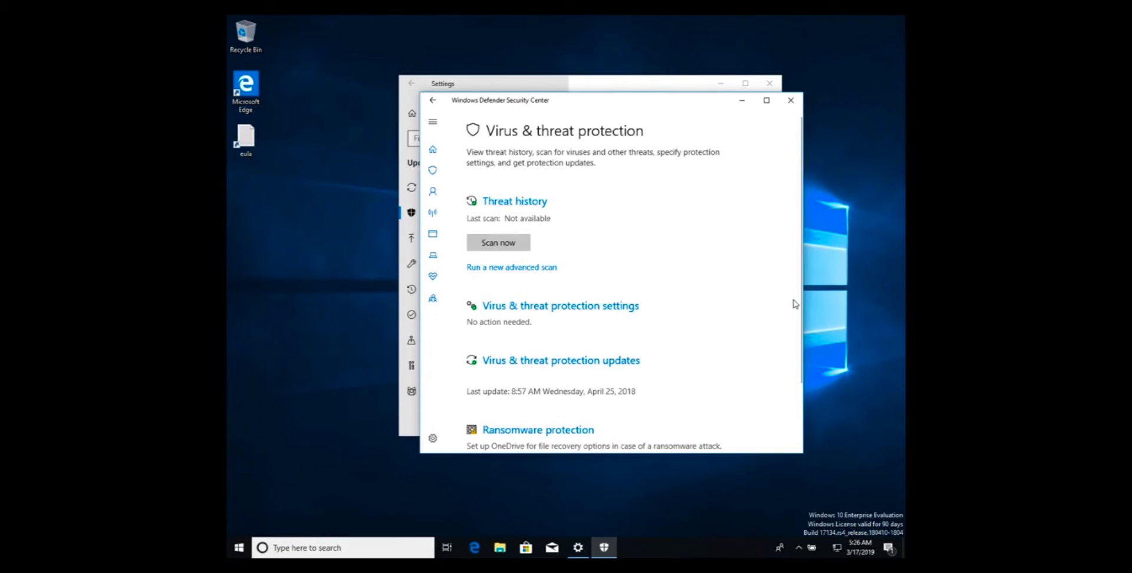
scroll(796, 303, down, 2)
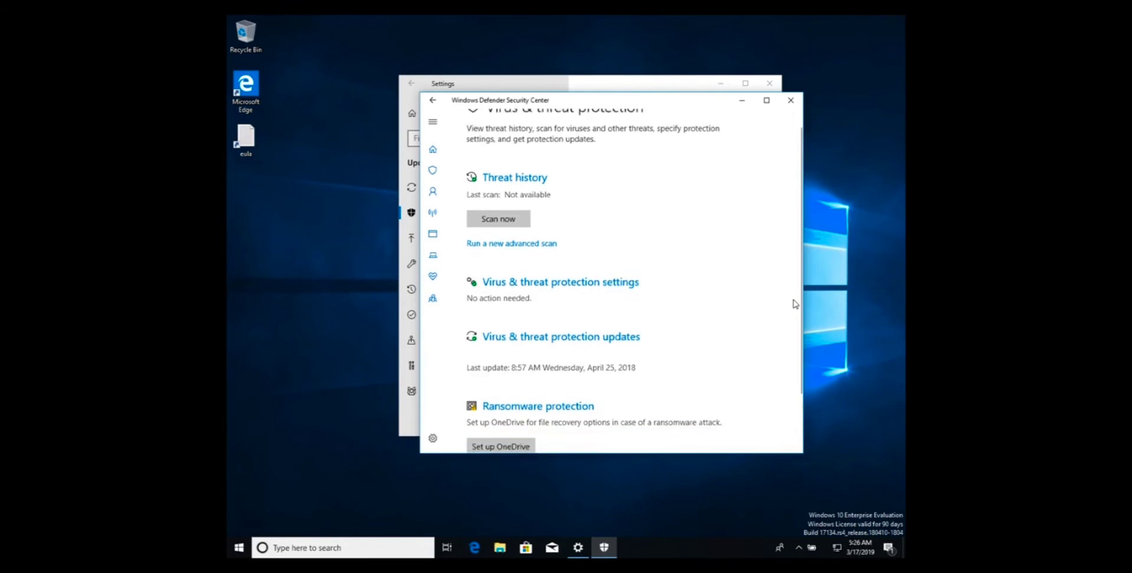
scroll(794, 303, up, 2)
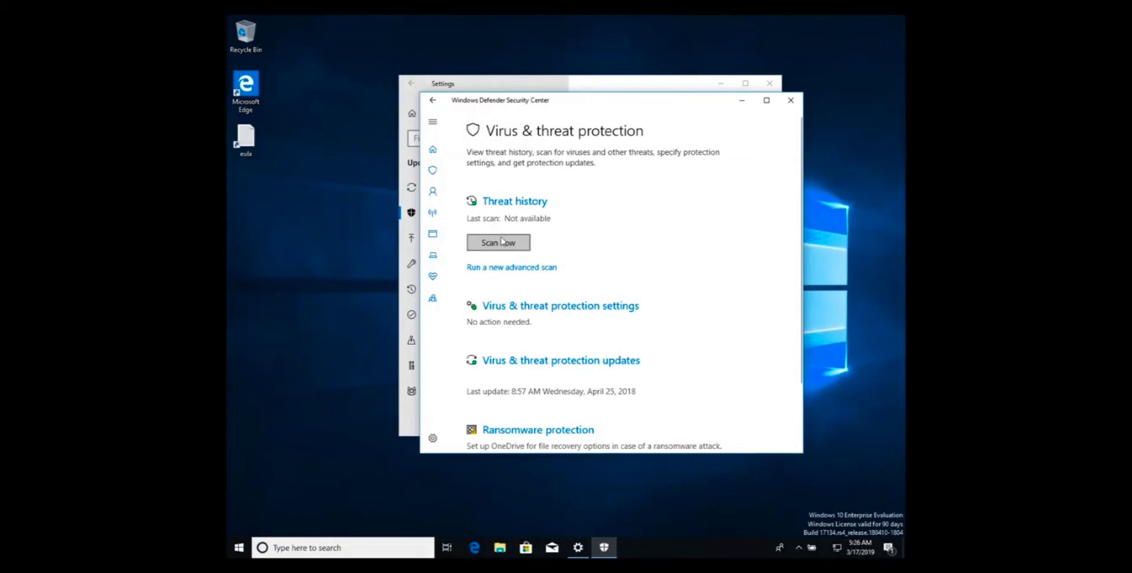
Open Virus & threat protection settings and examine the real-time, cloud-delivered and automatic sample submission options.
click(584, 312)
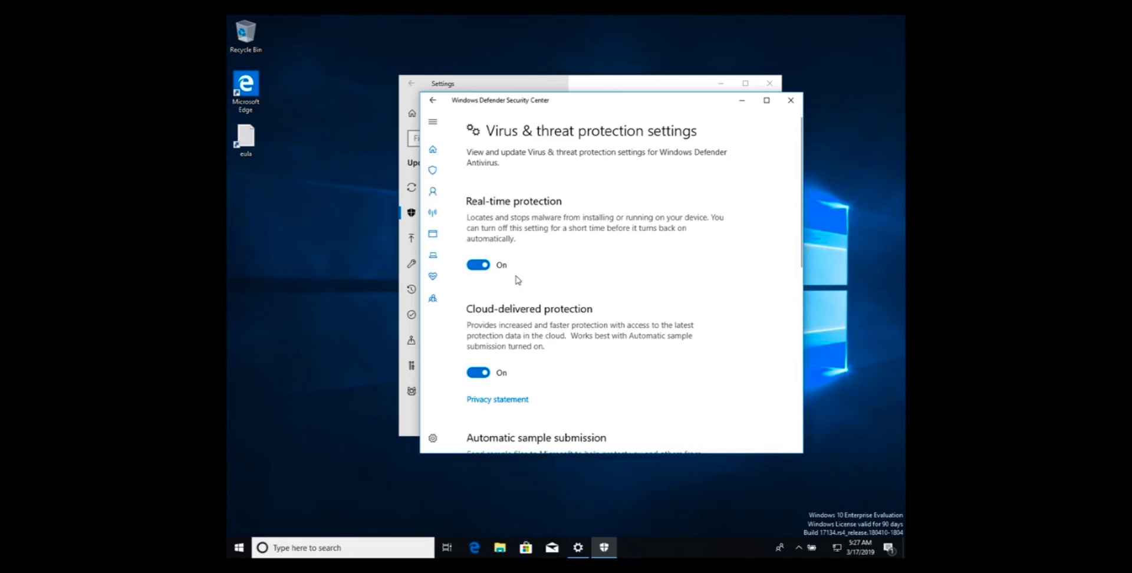
scroll(517, 279, down, 1)
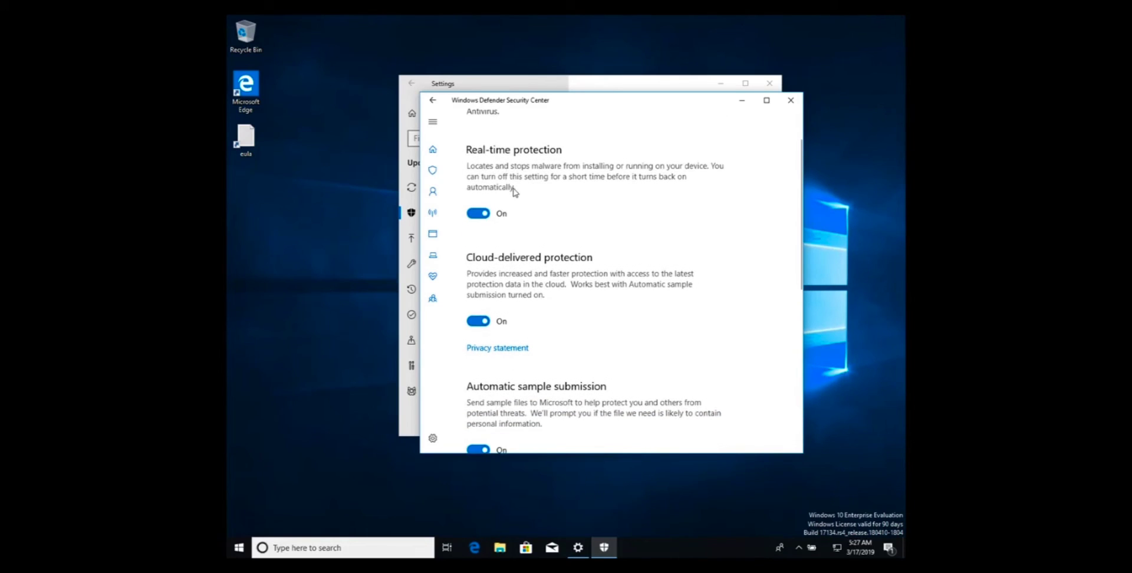
scroll(515, 192, up, 1)
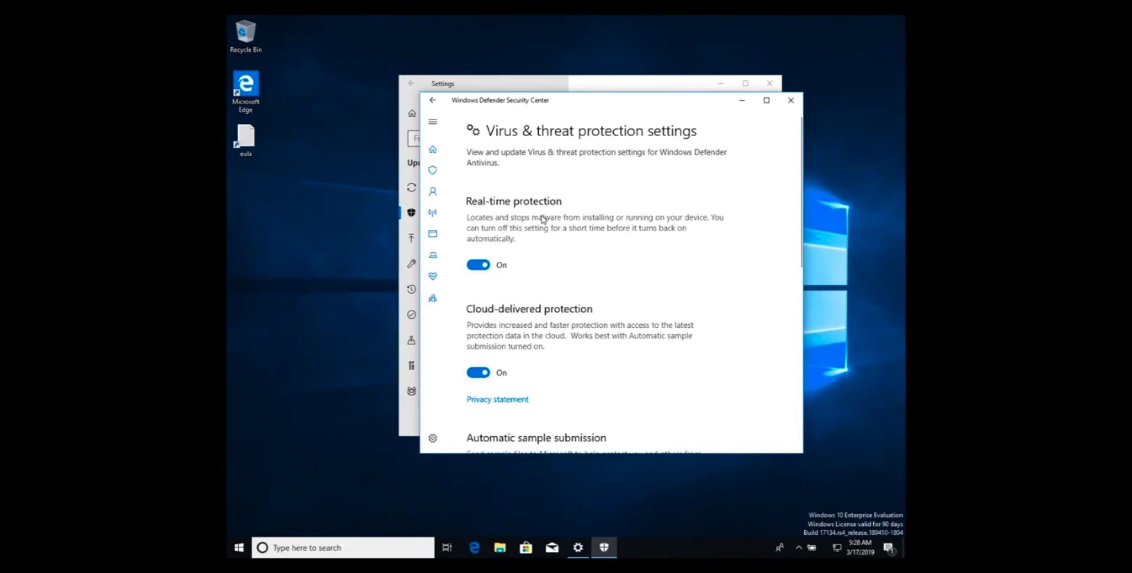
Close the Windows Defender Security Center and Settings windows.
click(793, 102)
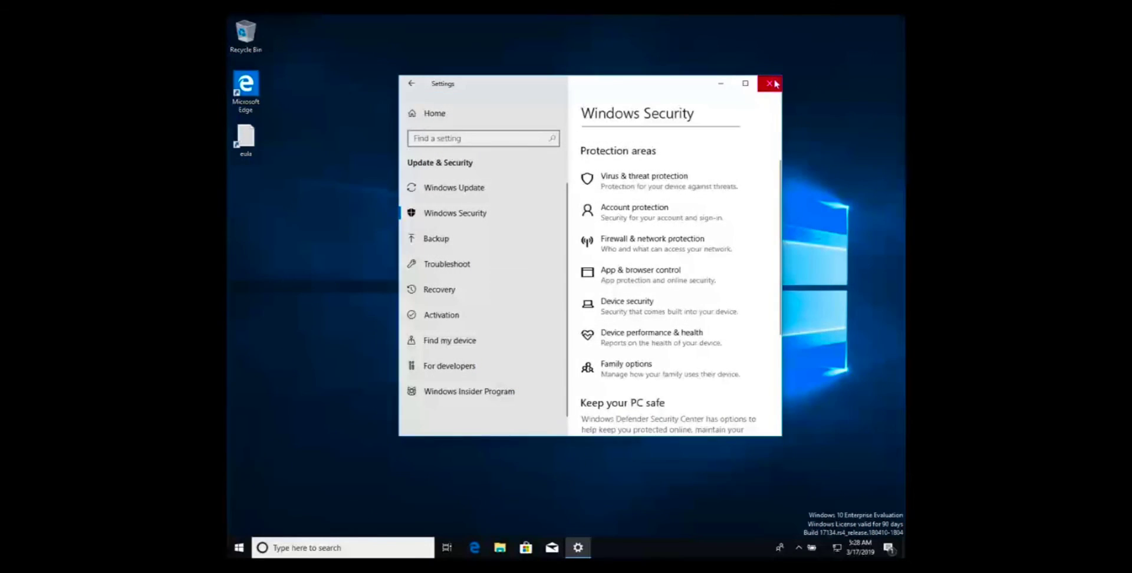
click(770, 83)
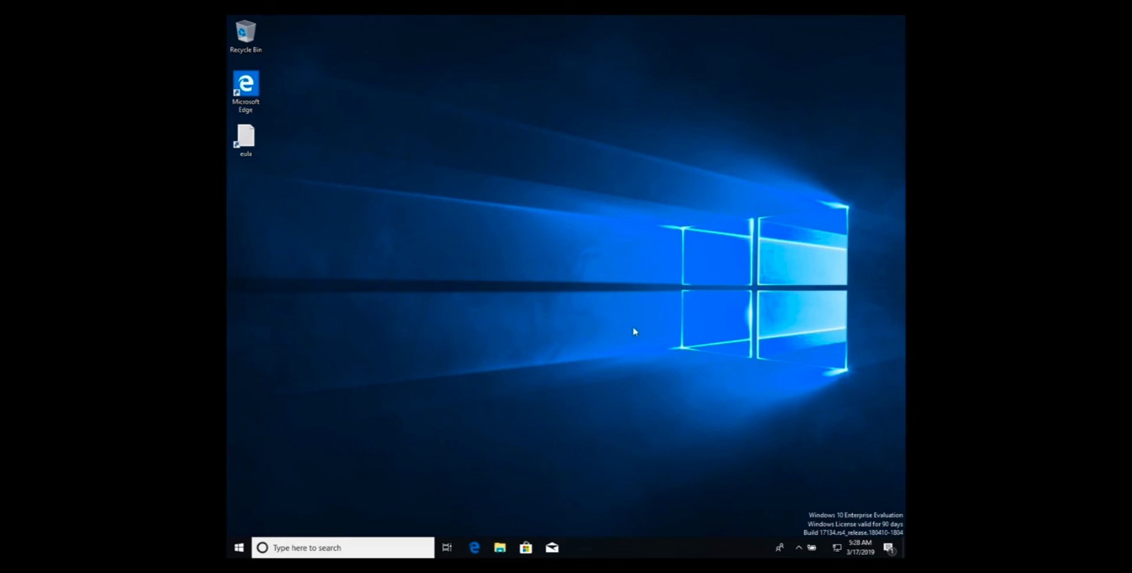
Close the running Windows 10 virtual machine with the Power off the machine option and return to the Mac desktop.
mouse_move(419, 2)
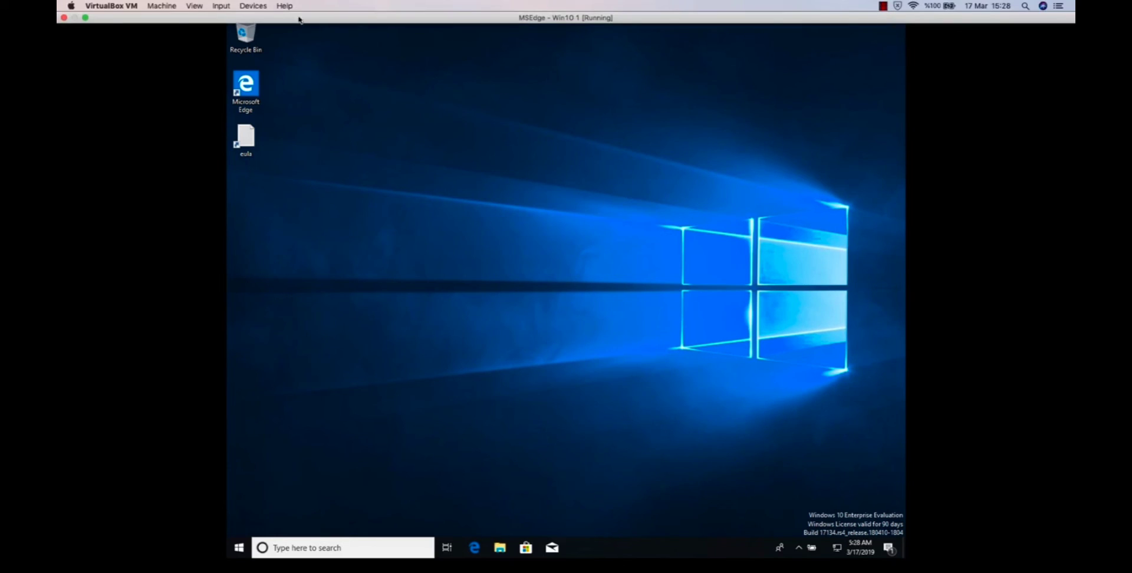
click(63, 17)
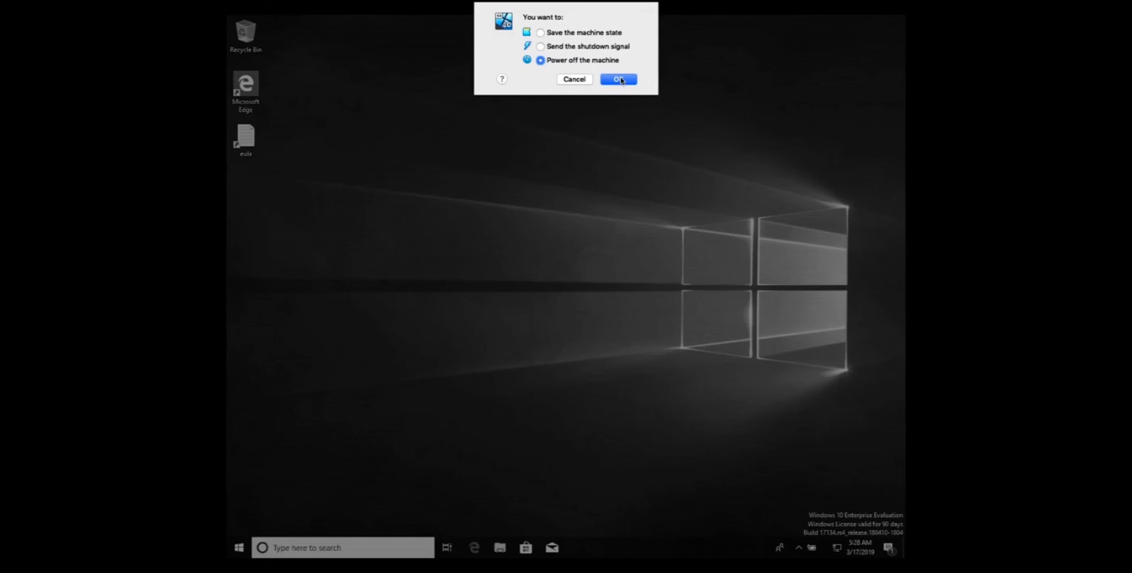
click(622, 80)
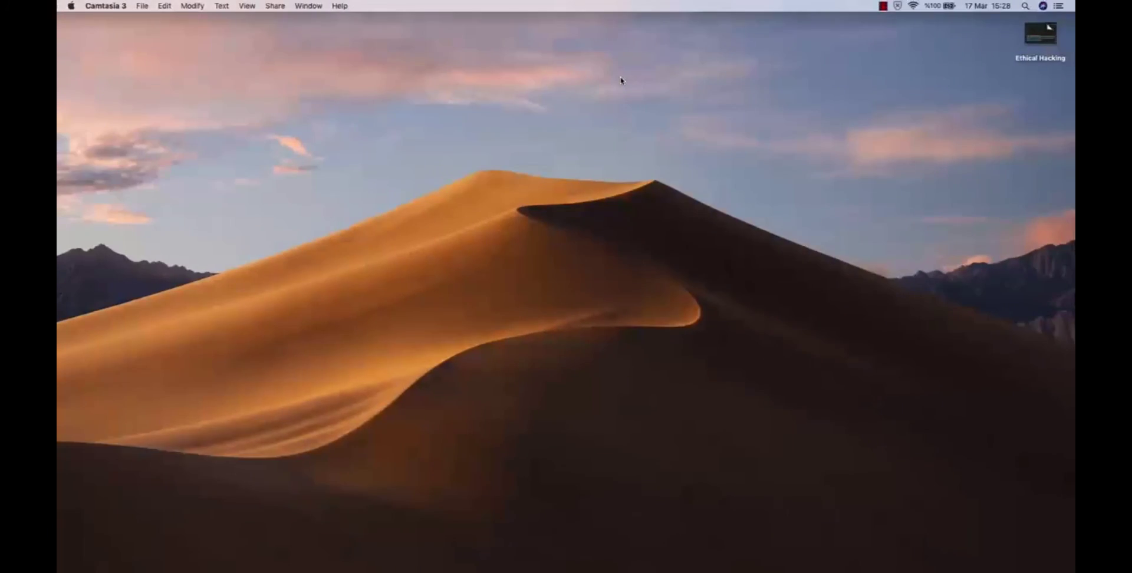
click(669, 189)
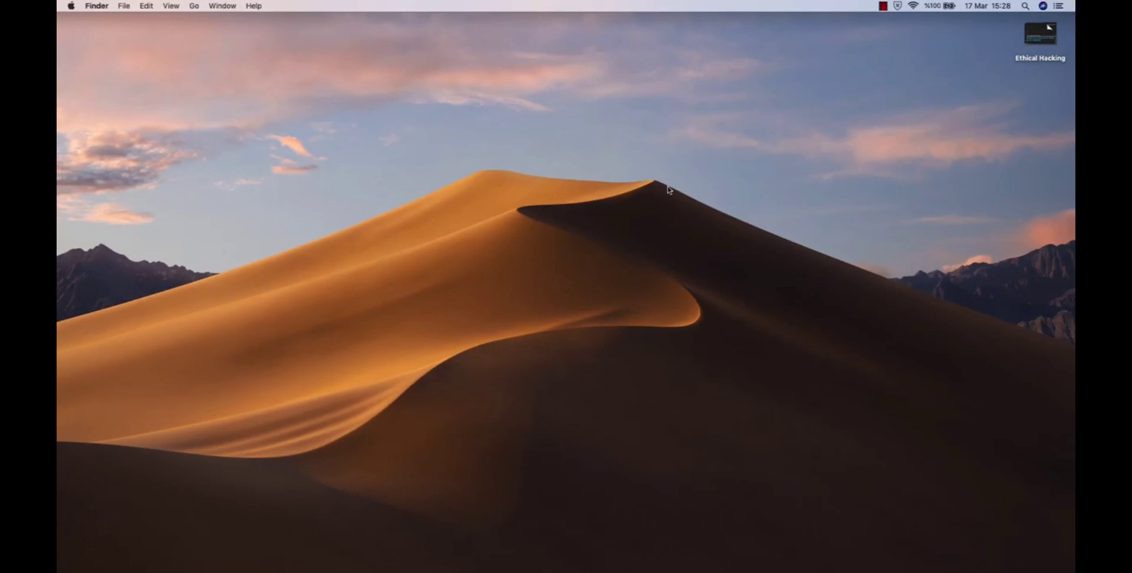